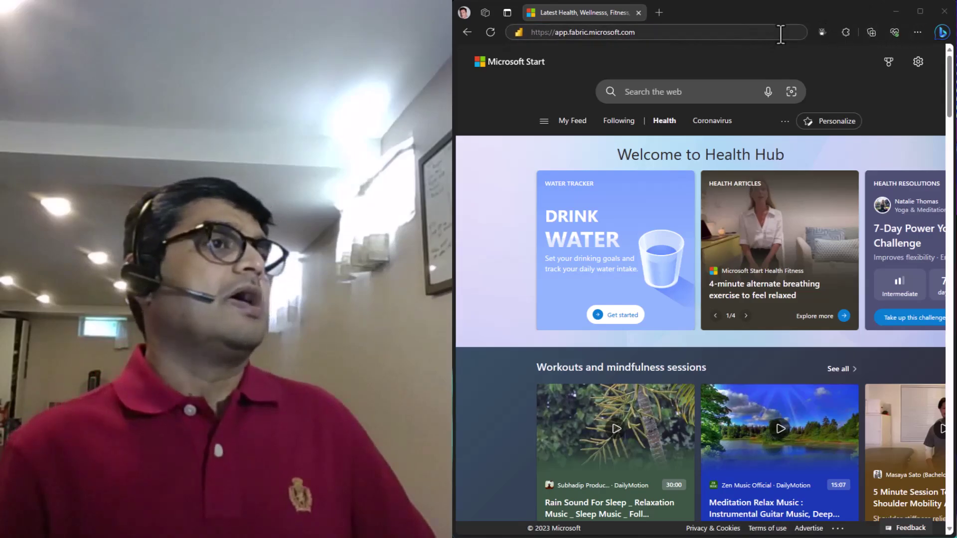
Load the Power BI home page and check that the Fabric trial shows 47 days left
key("Return")
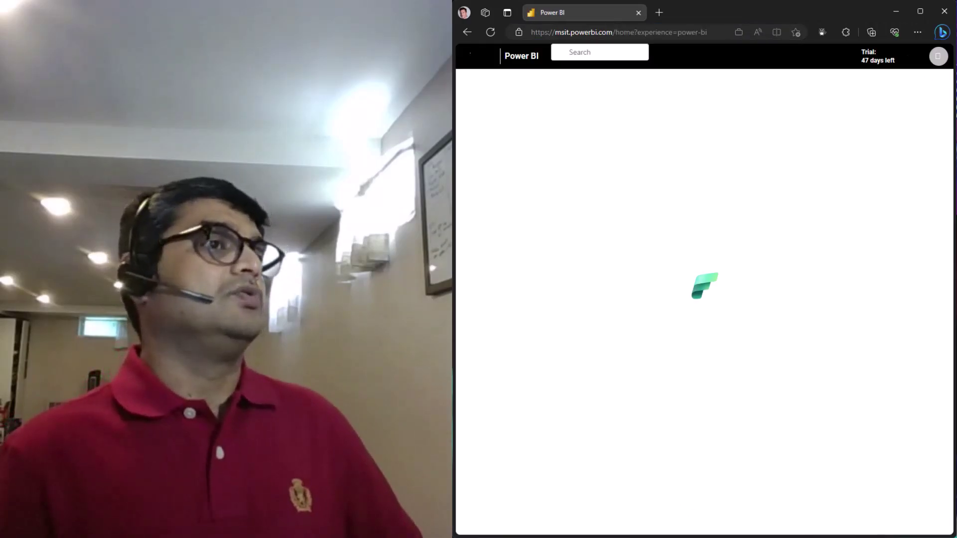
left_click(939, 57)
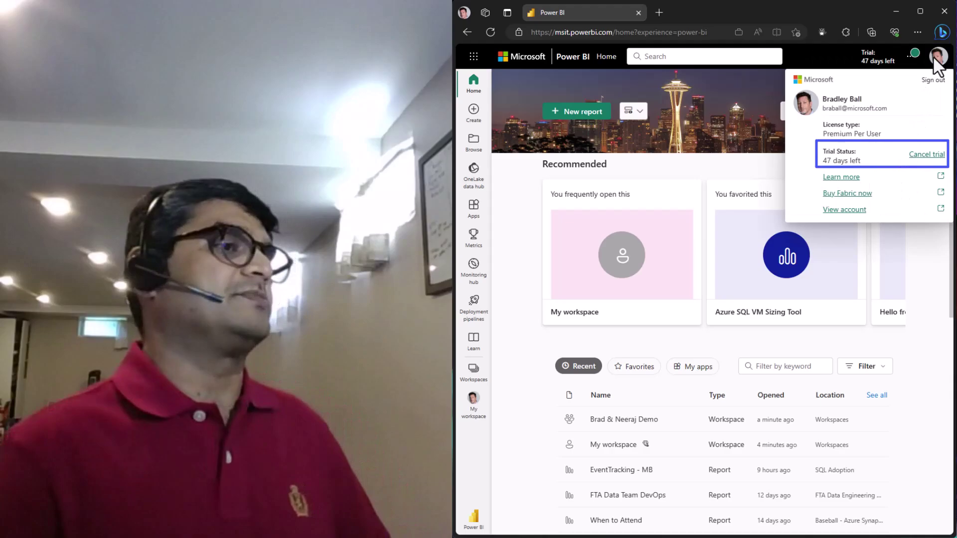
key("Escape")
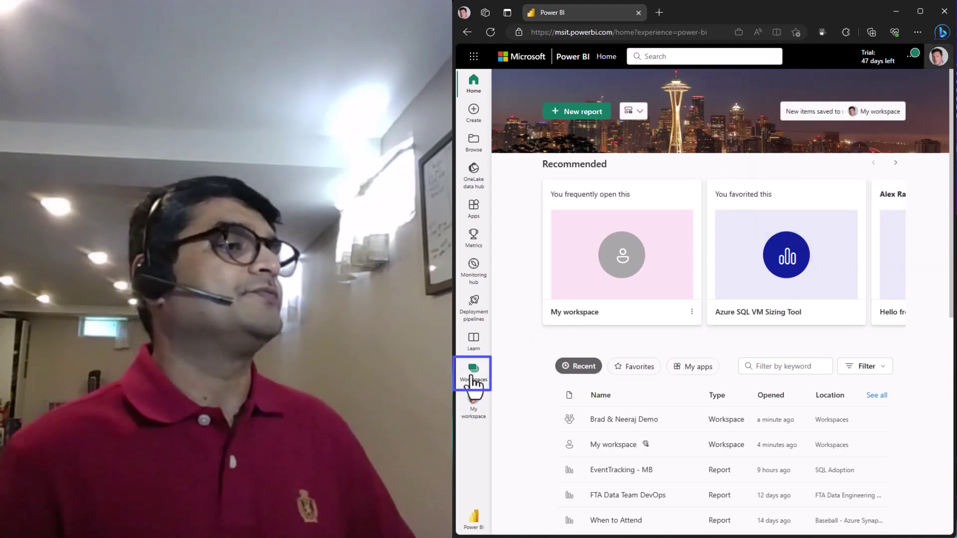
Start a new workspace, enter its demo name, and expand the Advanced settings
left_click(472, 379)
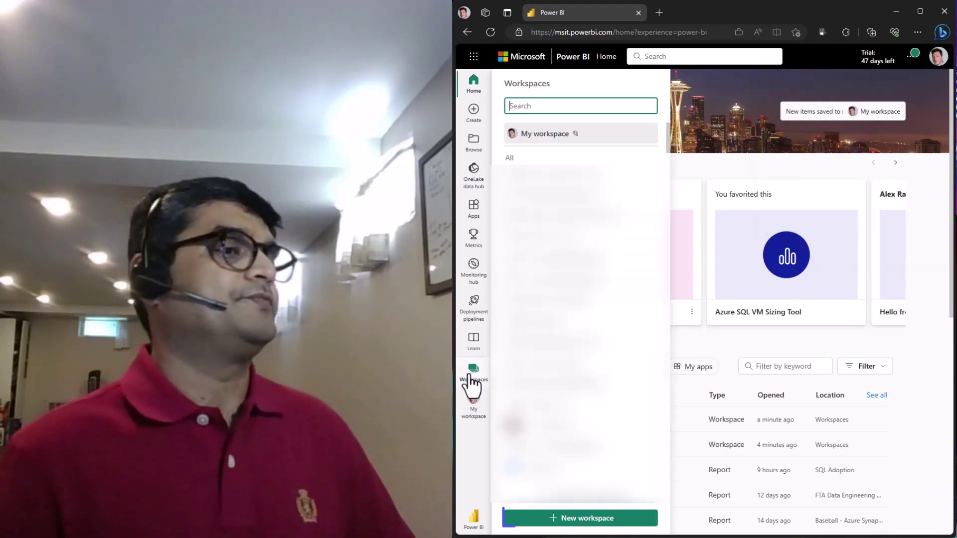
left_click(560, 525)
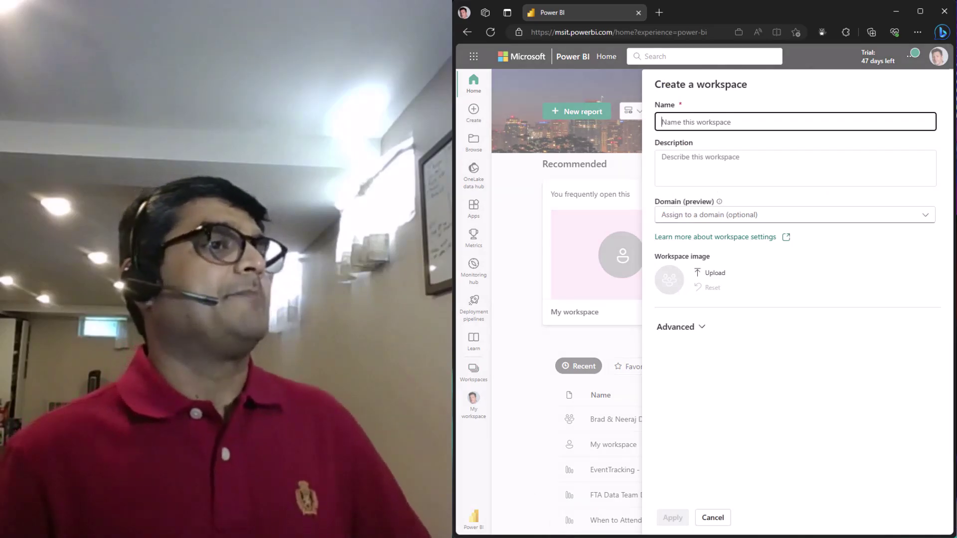
type("Brad")
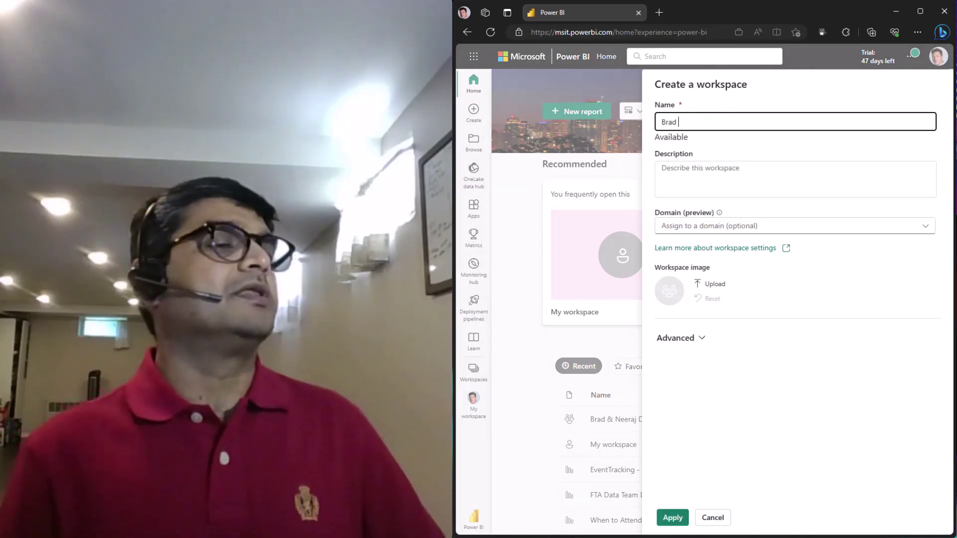
type(" & Neeraj Demo")
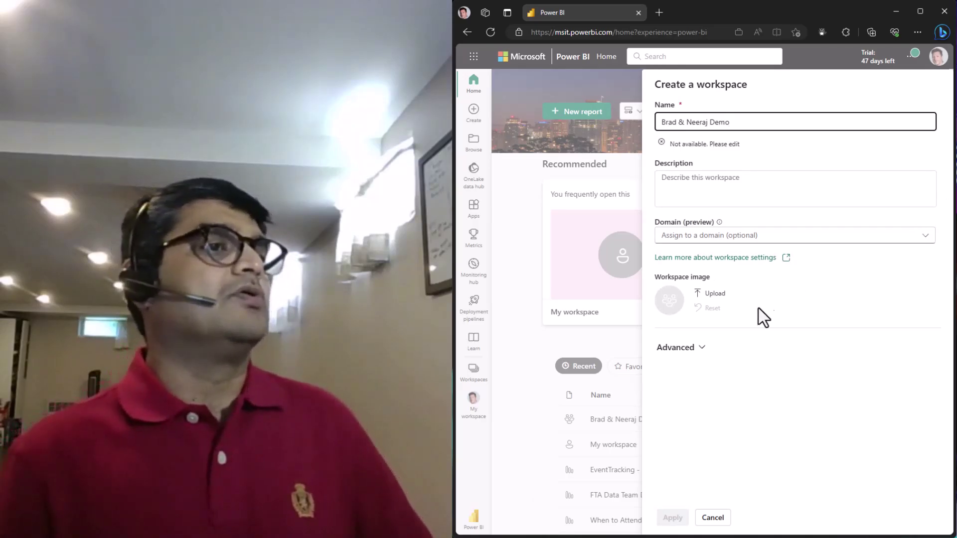
left_click(692, 349)
scroll(786, 448, "down", 3)
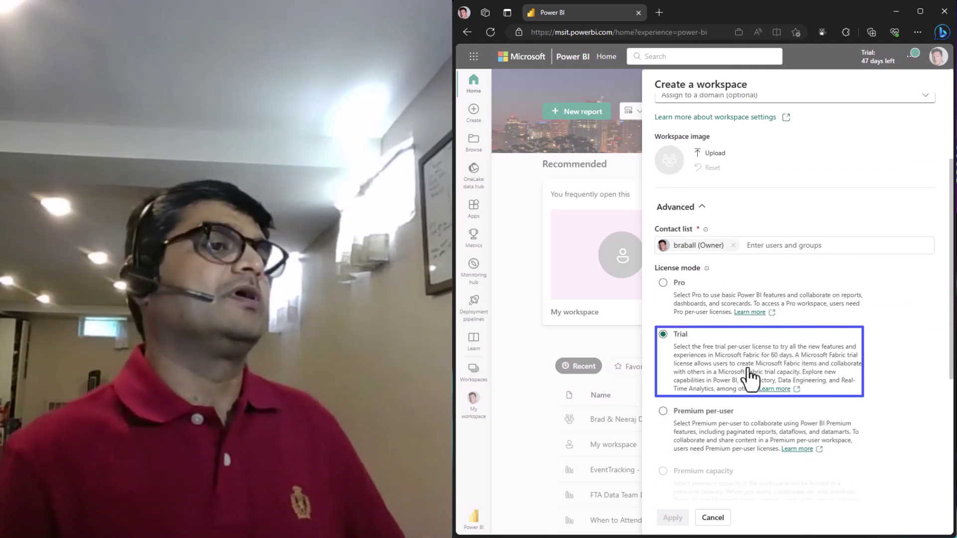
Add the colleague to the workspace's contact list
left_click(791, 245)
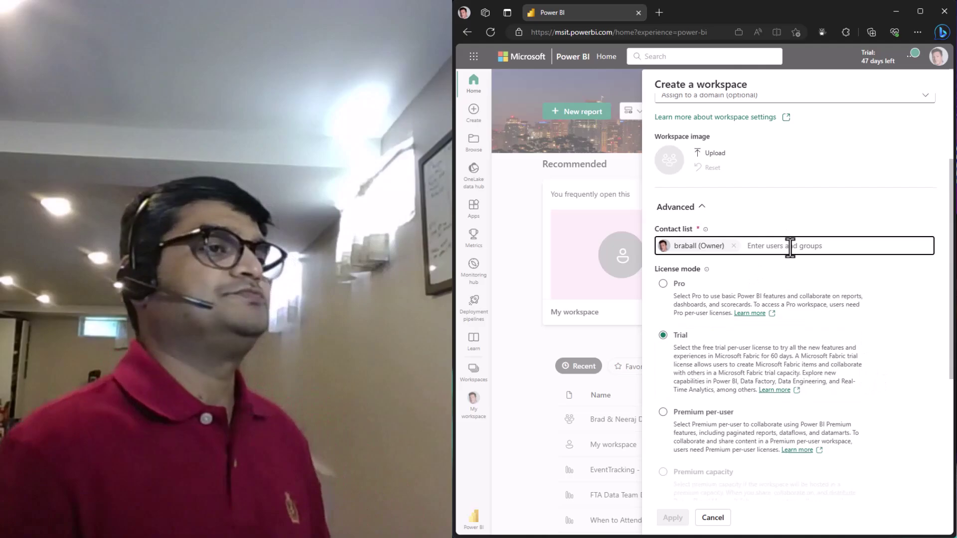
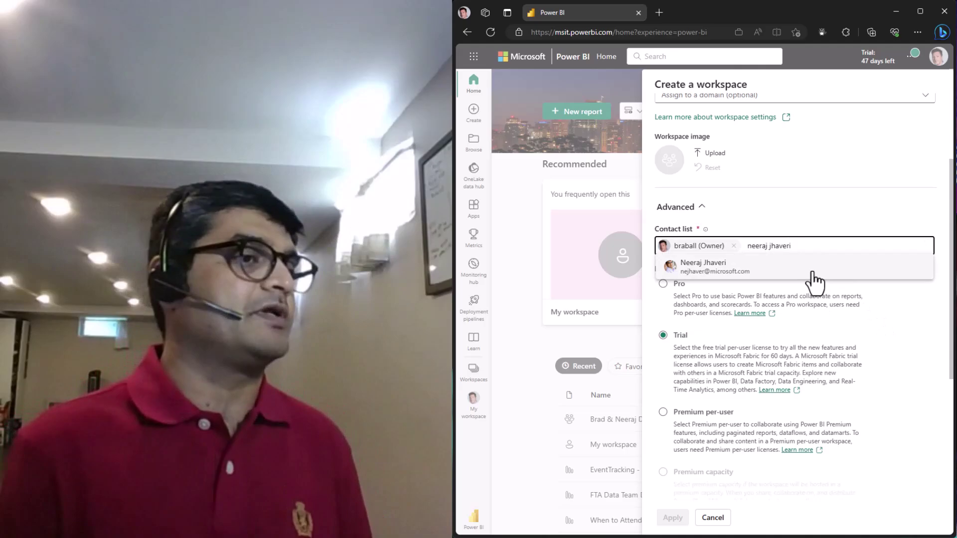
left_click(814, 272)
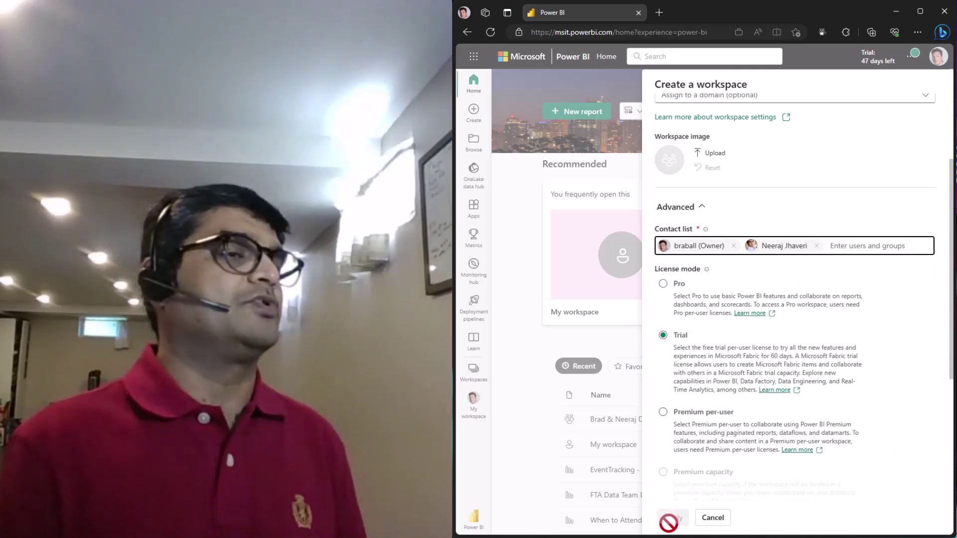
scroll(930, 469, "down", 8)
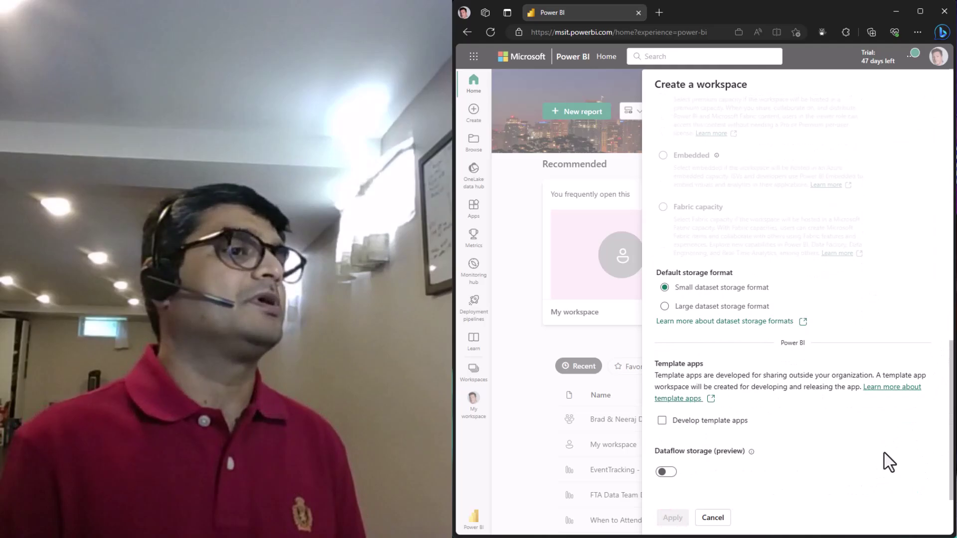
scroll(875, 434, "up", 10)
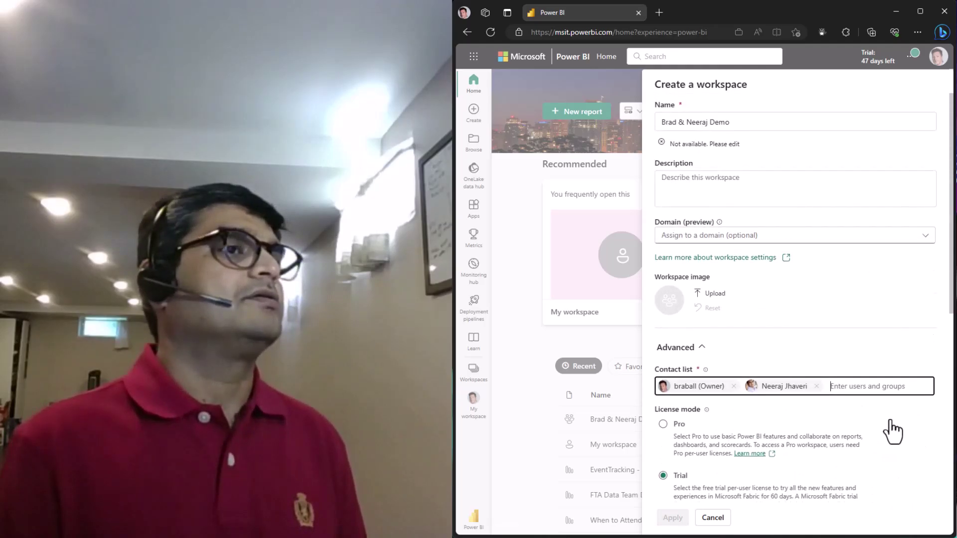
Append 's to the taken workspace name and create it with Trial license mode
left_click(712, 122)
type("'s")
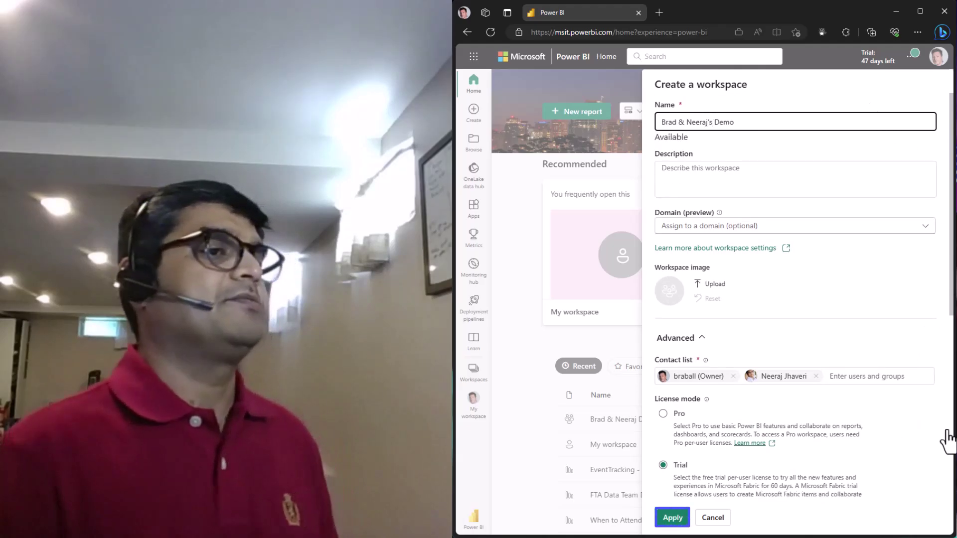
scroll(929, 420, "down", 5)
scroll(929, 420, "down", 4)
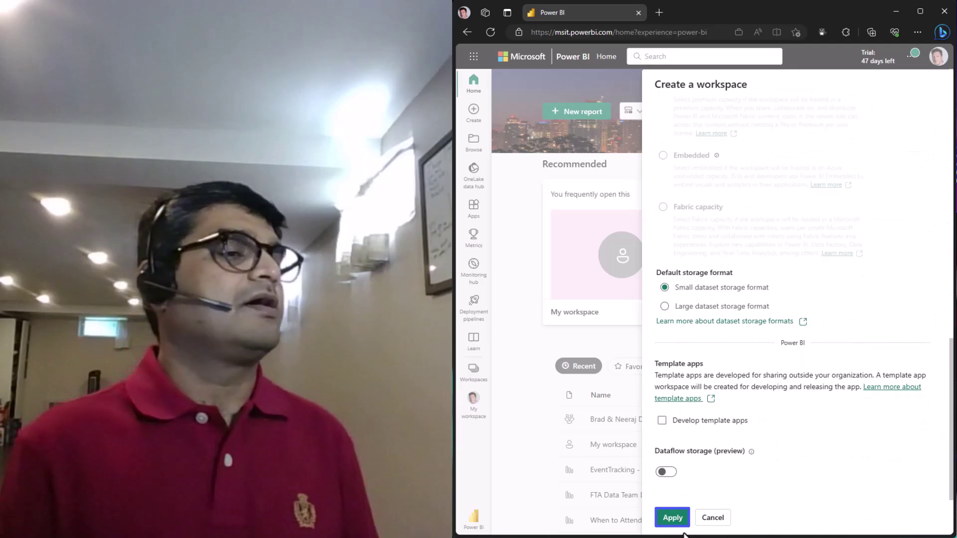
left_click(671, 519)
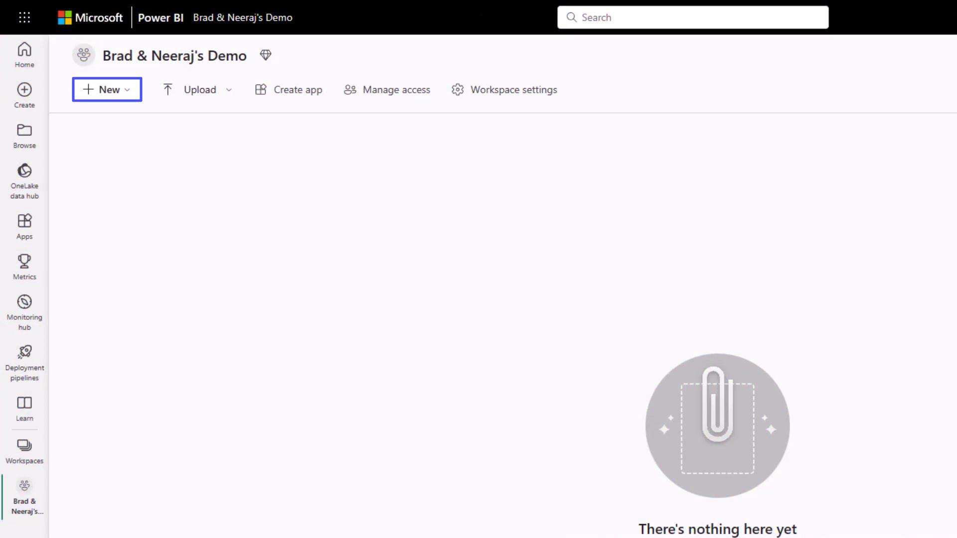
Create a Warehouse (Preview) item named WorldWideImports from the full New item gallery
left_click(117, 91)
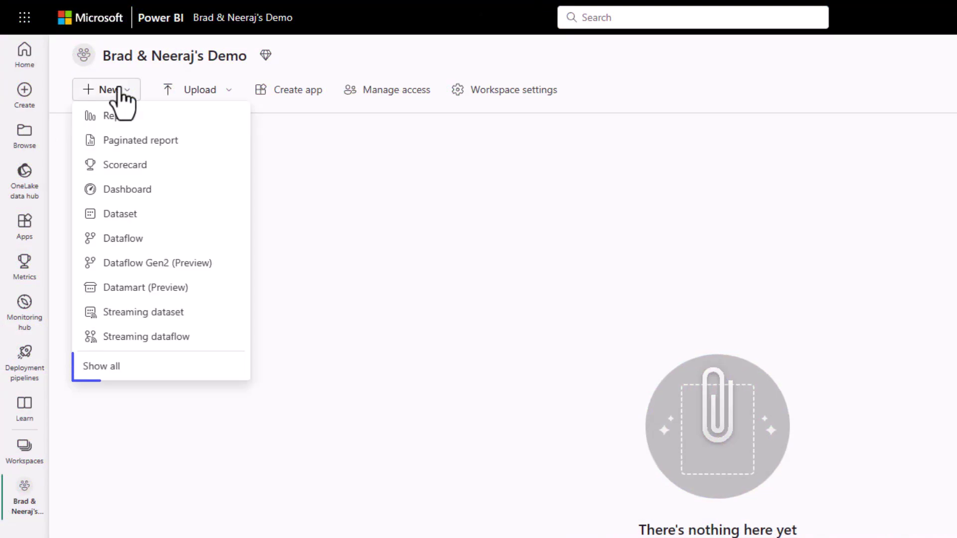
left_click(114, 369)
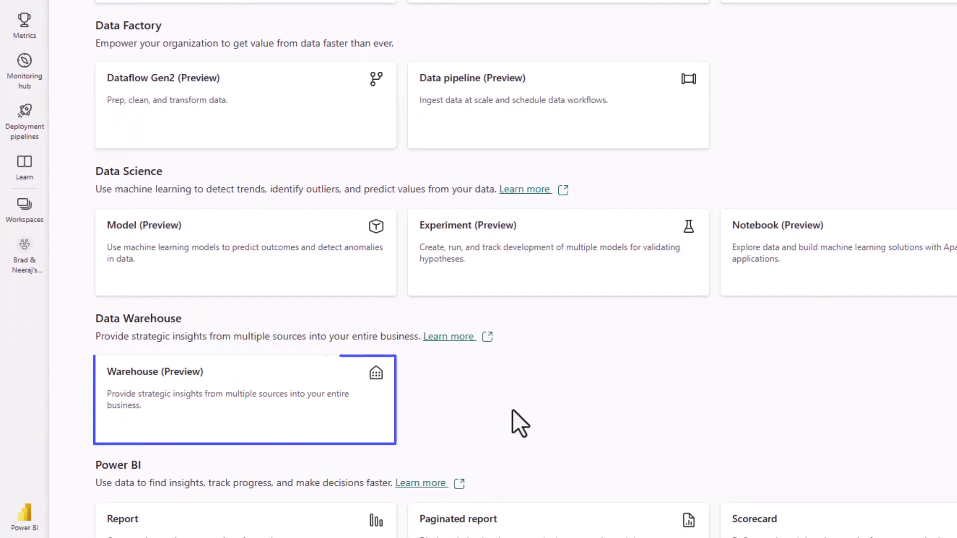
left_click(311, 404)
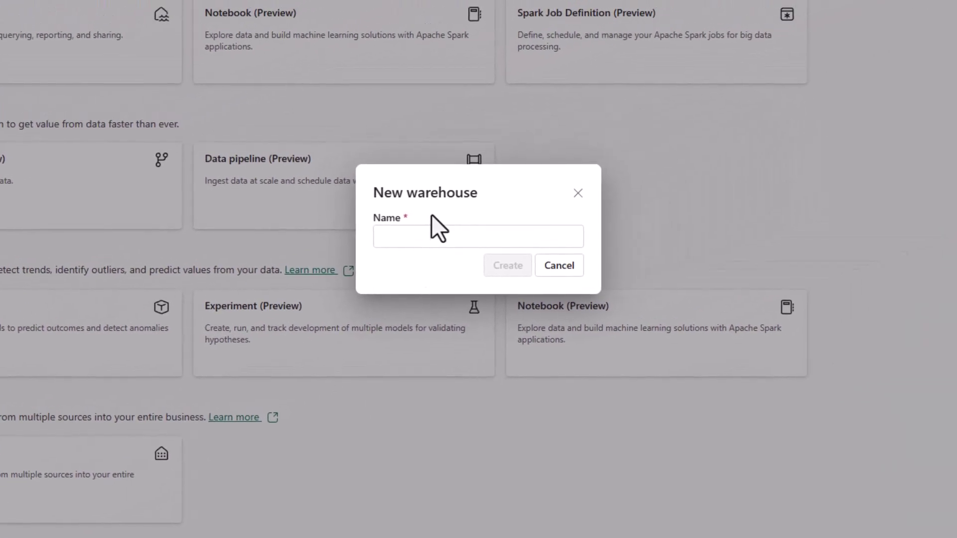
left_click(631, 154)
type("WorldWideImports")
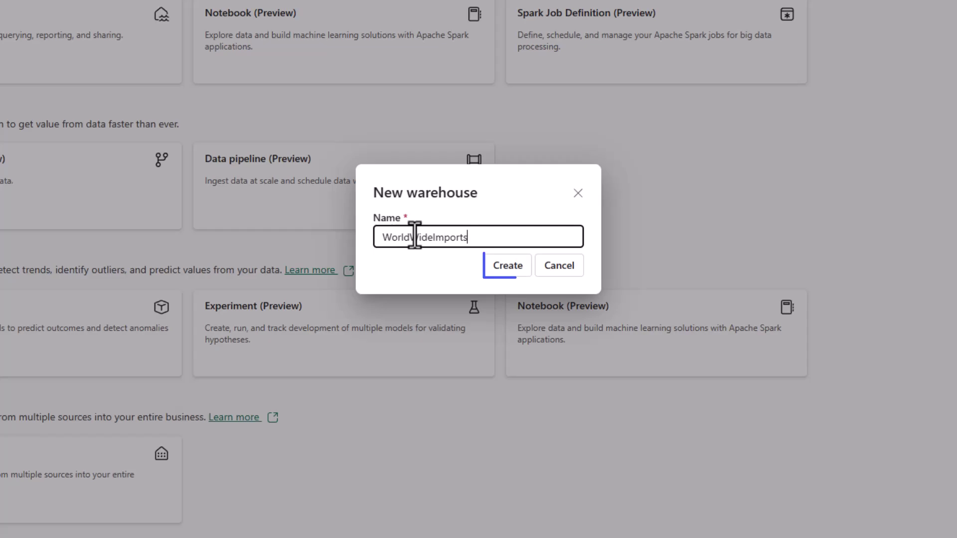
left_click(511, 269)
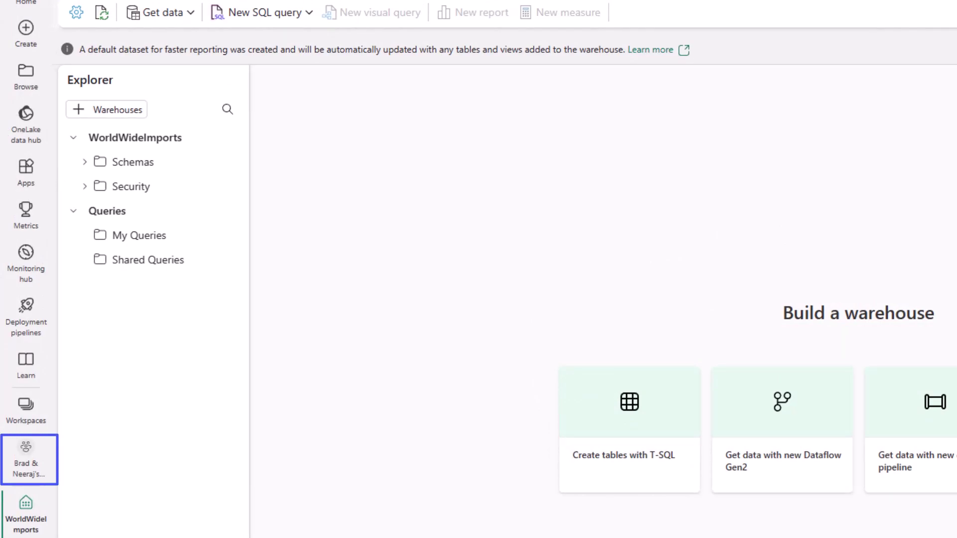
Create a data pipeline named Load Customer Data in the workspace
left_click(31, 471)
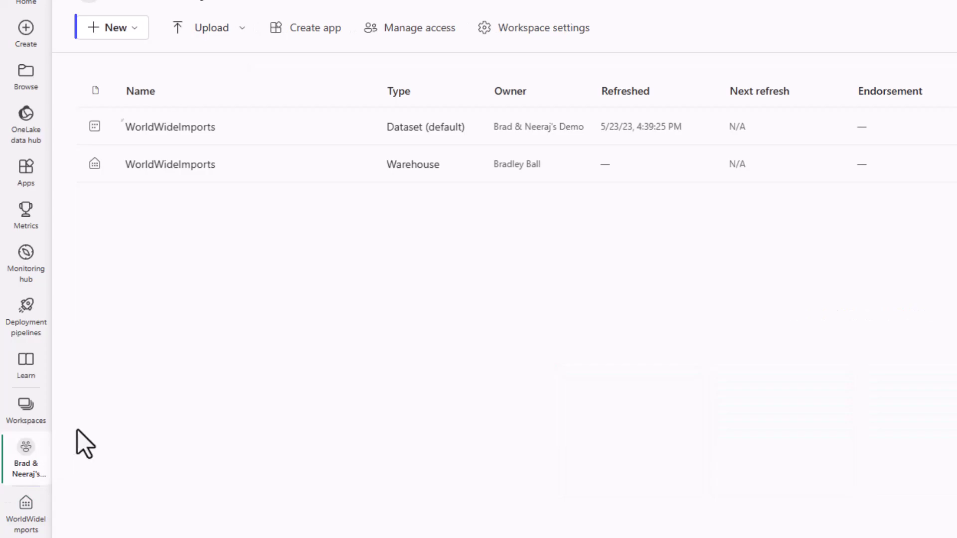
left_click(135, 31)
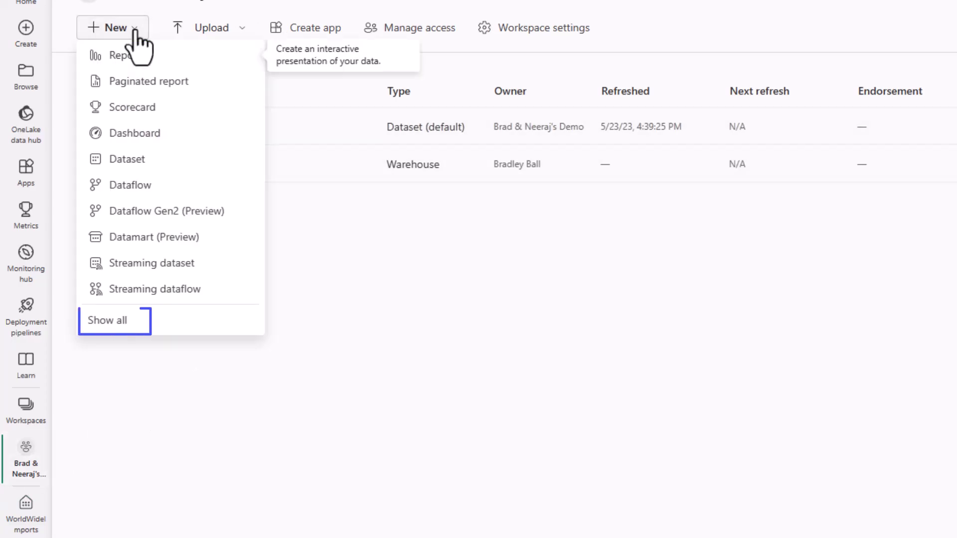
left_click(112, 323)
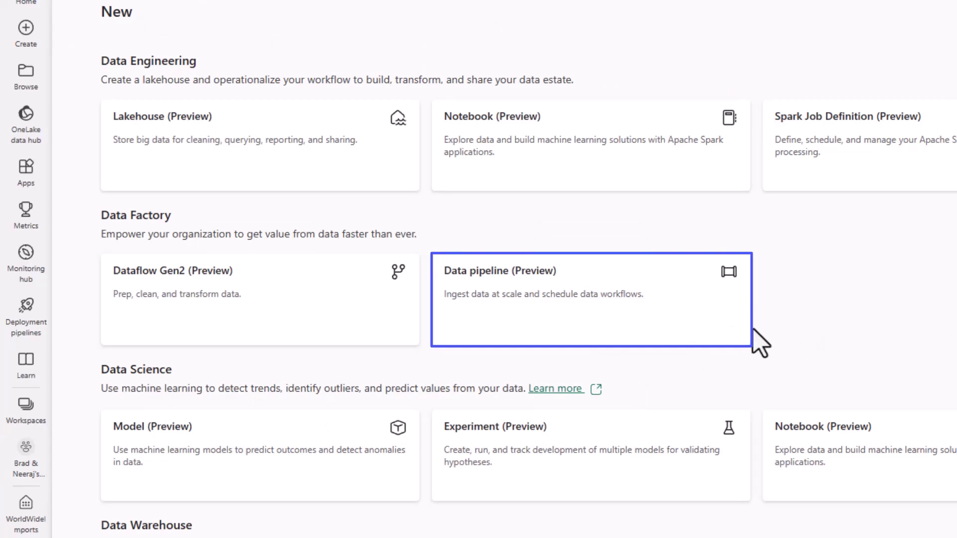
left_click(676, 331)
left_click_drag(707, 324, 560, 332)
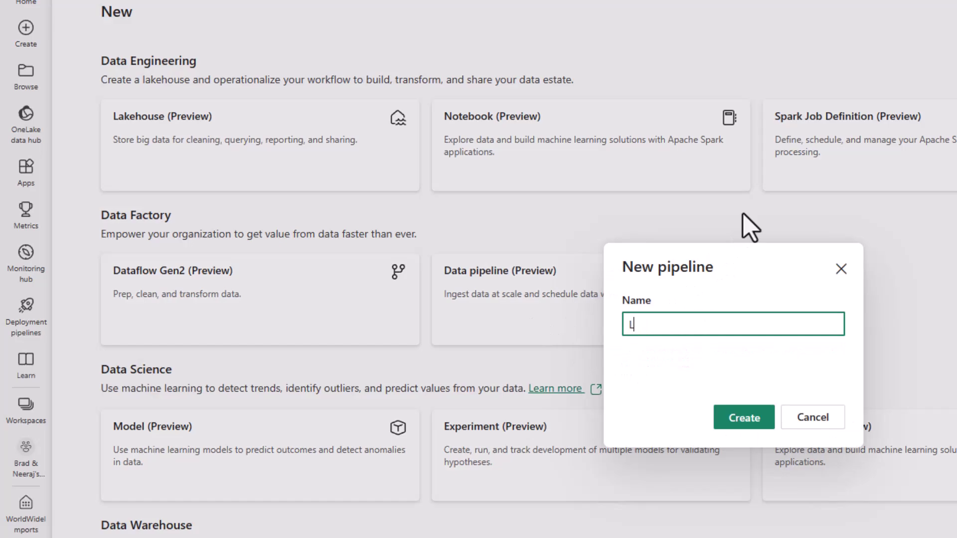
type("oad Customer Data")
left_click(759, 422)
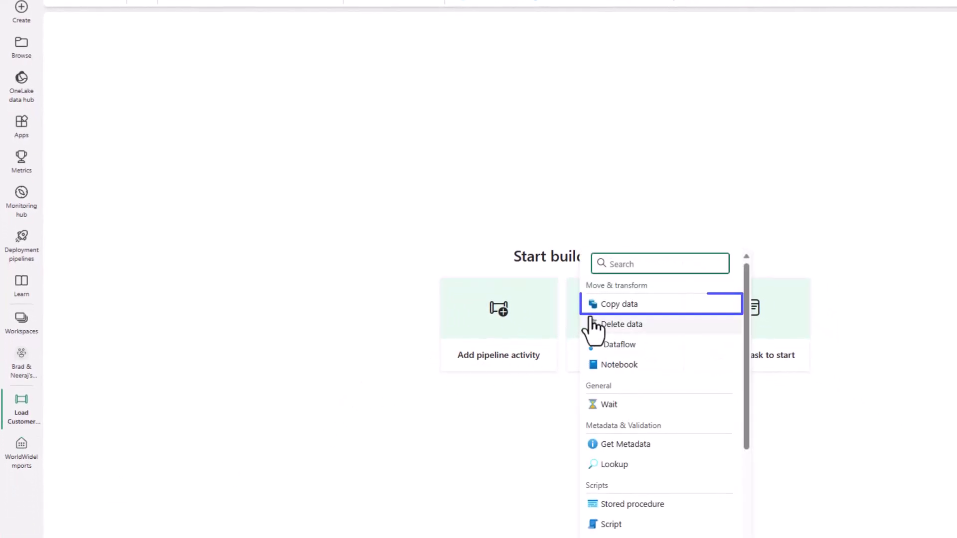
Add a Copy data activity named CD Load dimension_customer and show its Source settings
left_click(611, 302)
triple_click(278, 351)
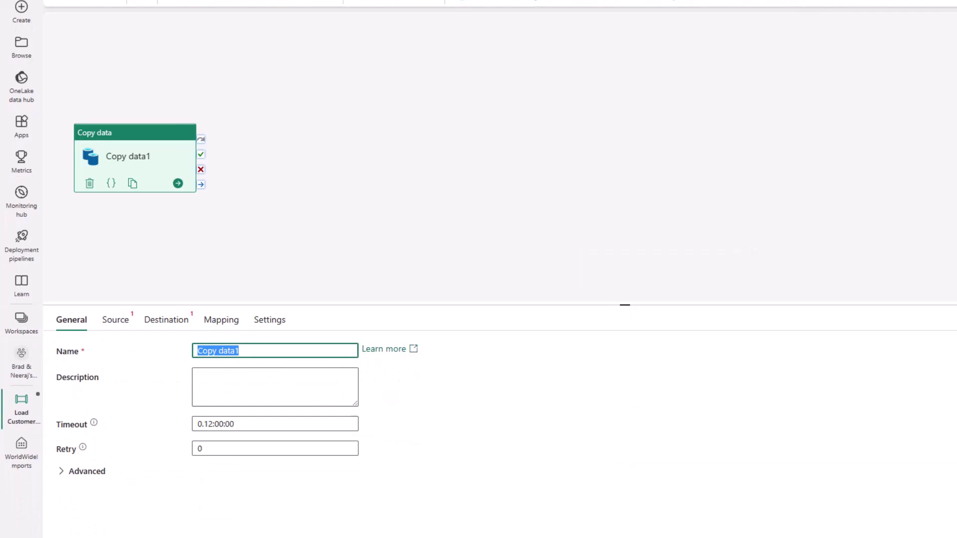
type("CCD")
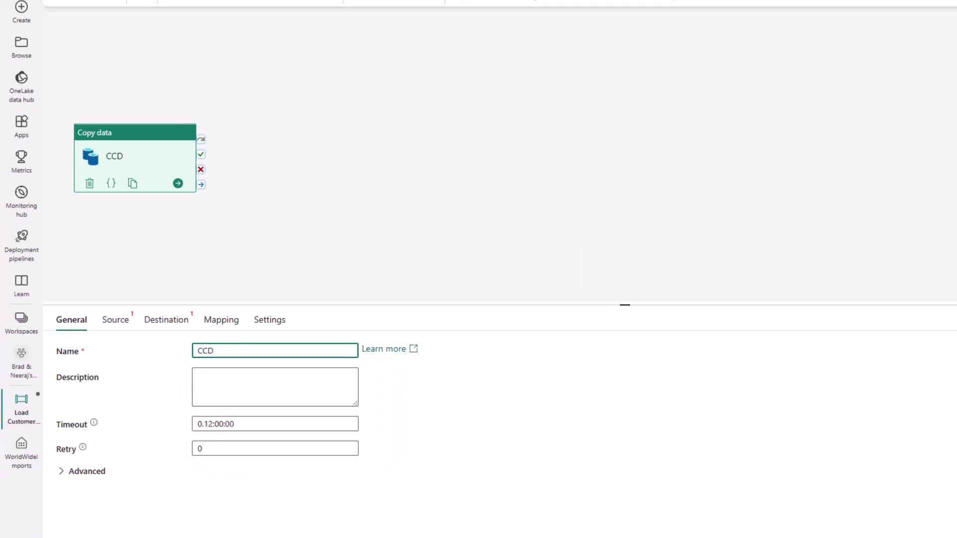
key("BackSpace")
key("BackSpace")
key("BackSpace")
type("CD Load dimens")
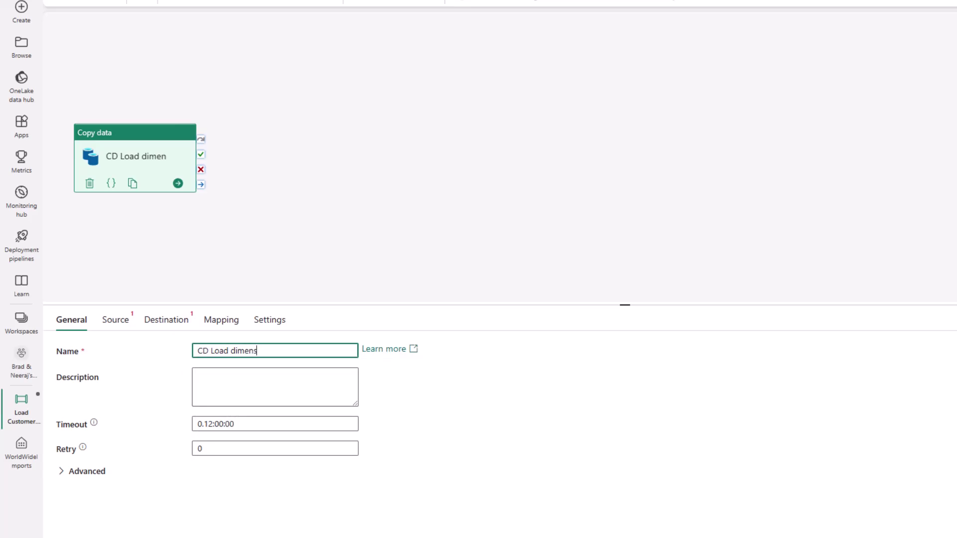
type("ion)_")
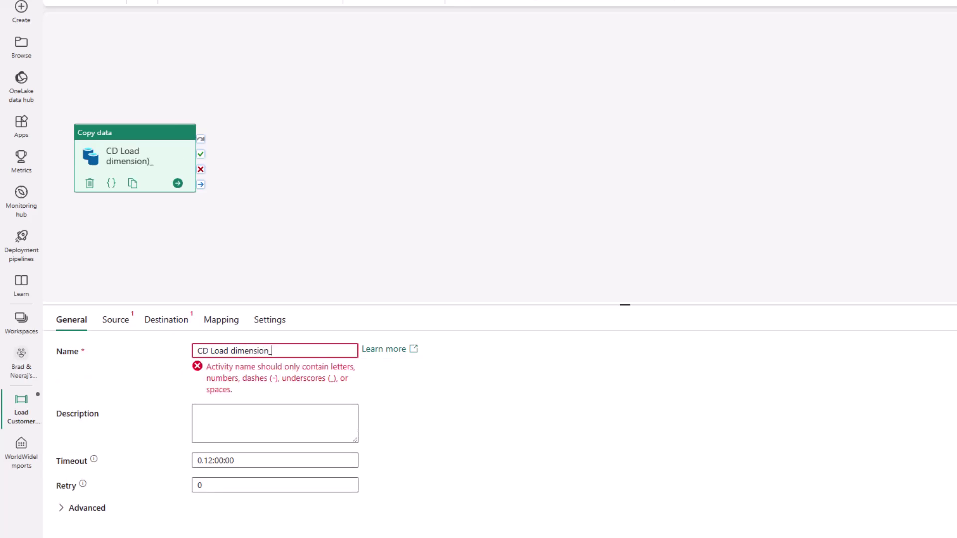
key("BackSpace")
key("BackSpace")
type("_customer")
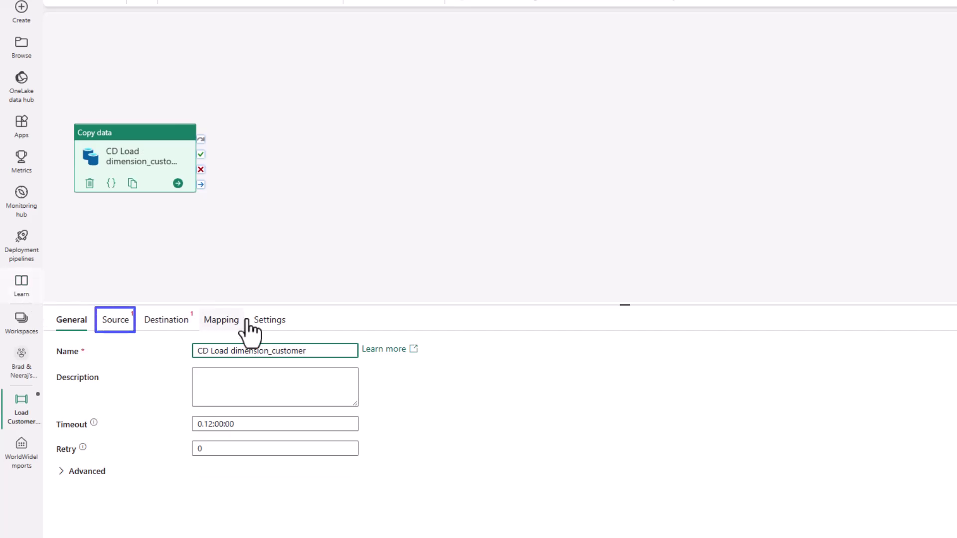
left_click(115, 322)
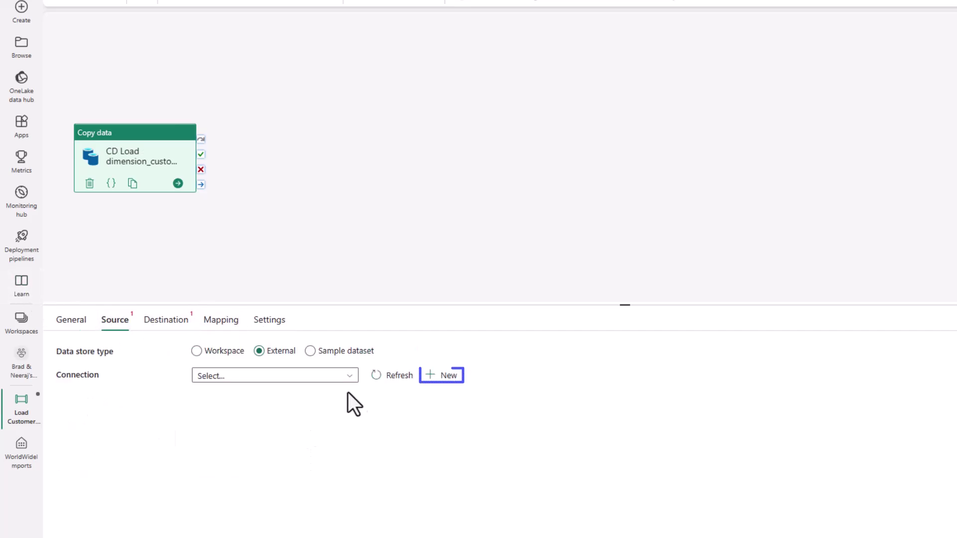
Use the Azure Blob Storage connection Wide World Importers Public Sample as the copy source
left_click(450, 376)
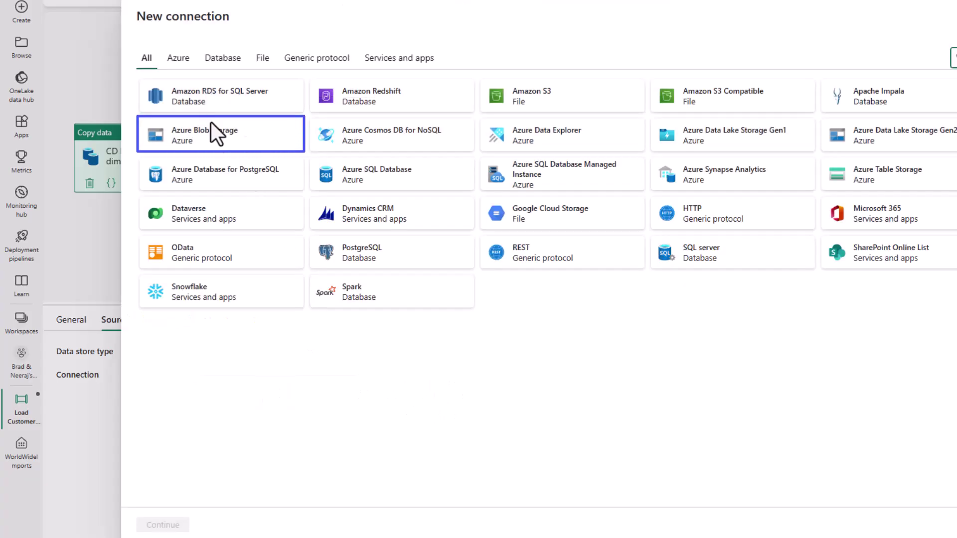
left_click(213, 137)
left_click(155, 523)
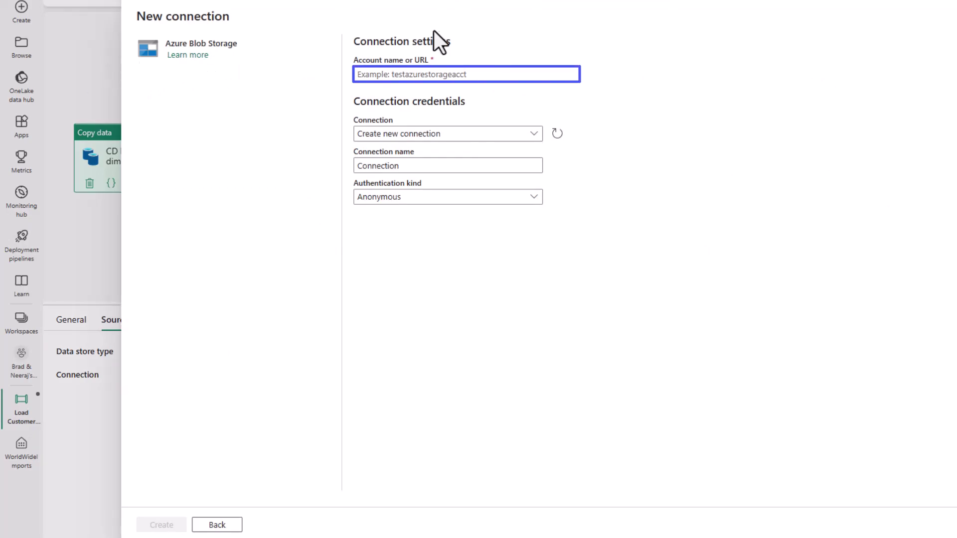
key("ctrl+v")
left_click(476, 140)
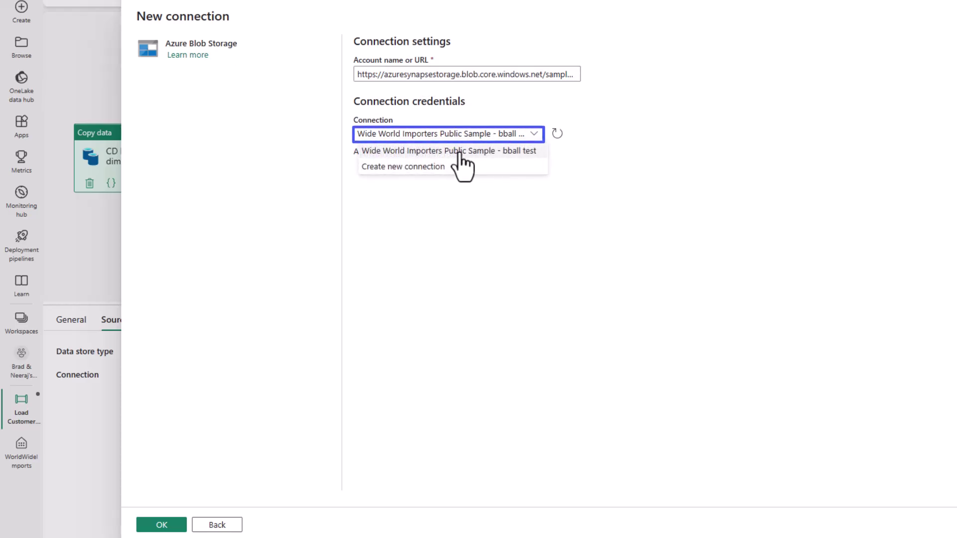
left_click(471, 151)
left_click(155, 526)
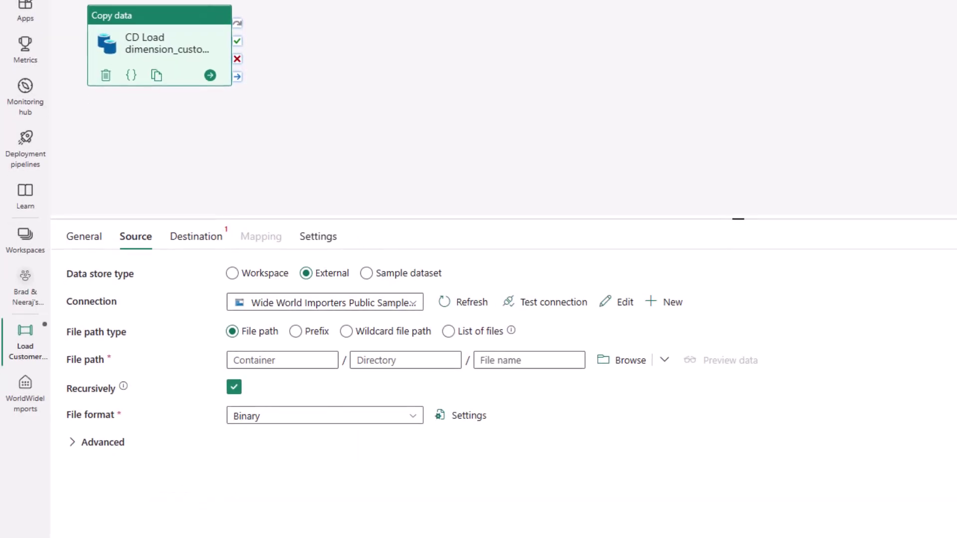
Enter the source file path sampledata / WideWorldImportersDW/tables / dimension_customer.parquet
left_click(250, 360)
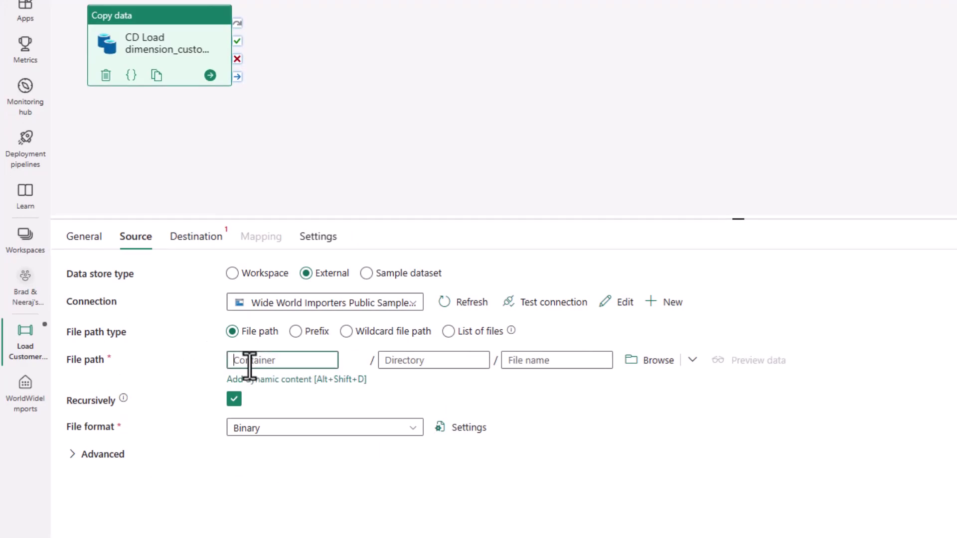
type("sampledata")
key("Tab")
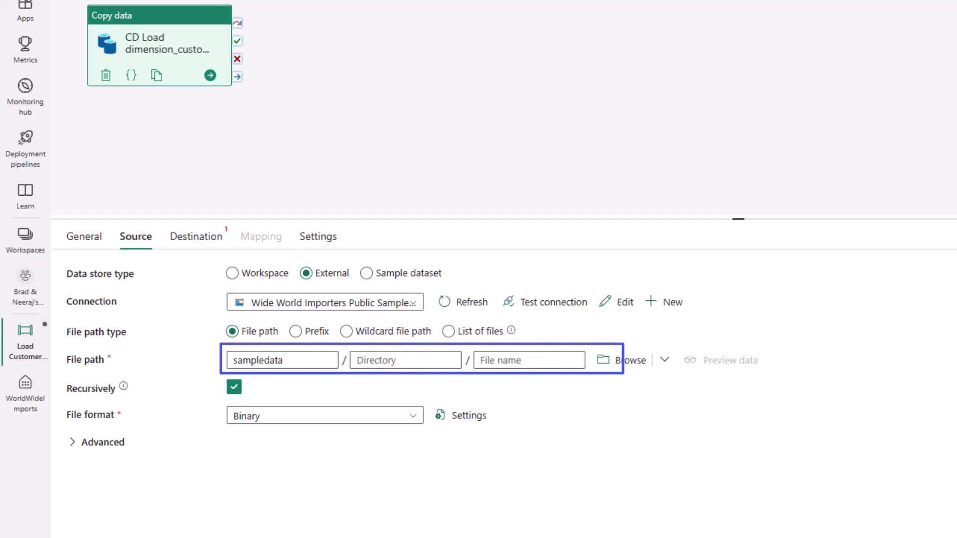
left_click(407, 360)
key("ctrl+v")
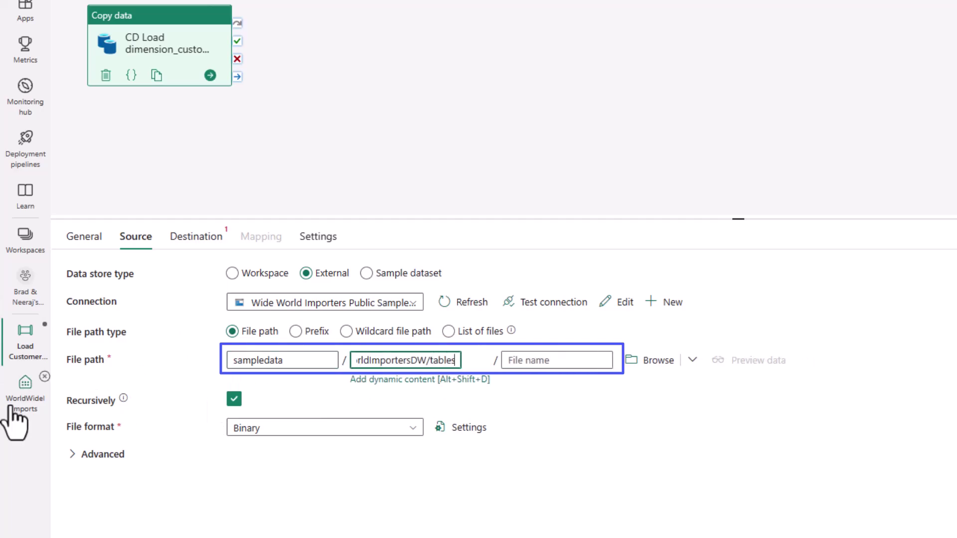
key("Tab")
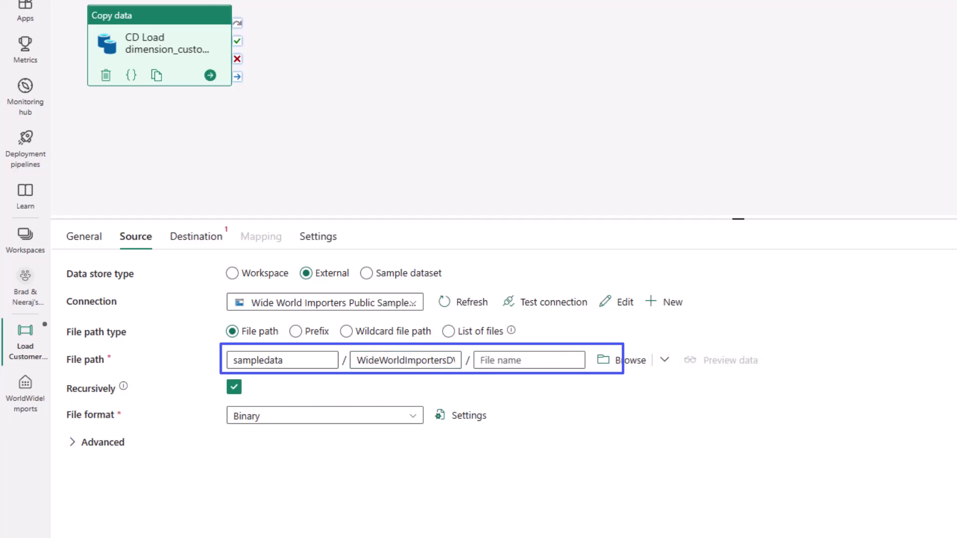
left_click(578, 360)
key("ctrl+v")
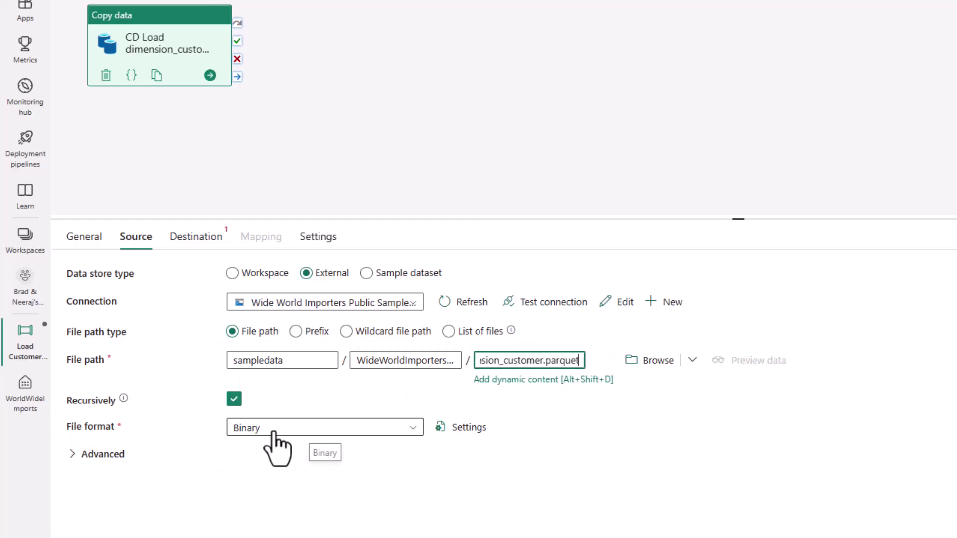
Set the source file format to Parquet
left_click(274, 431)
scroll(264, 526, "down", 2)
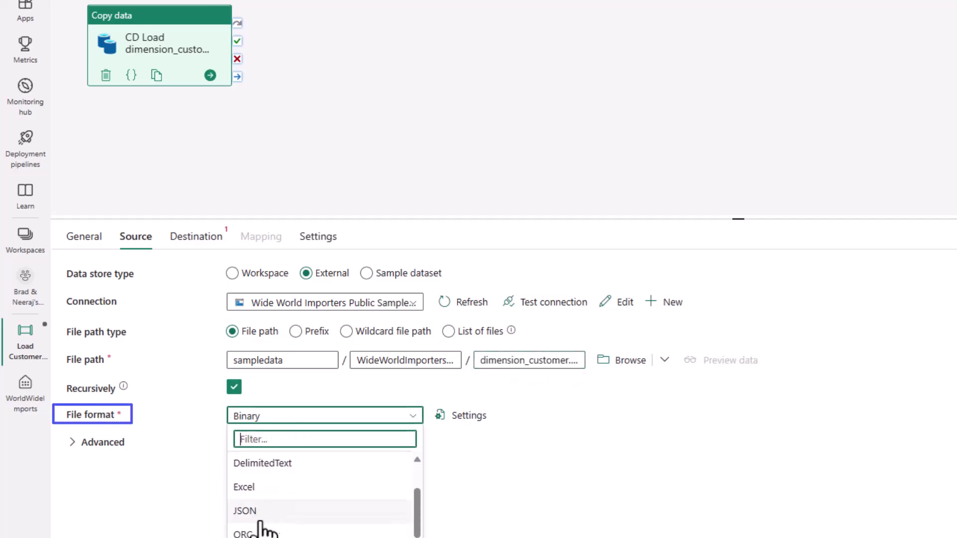
scroll(261, 528, "down", 1)
left_click(264, 532)
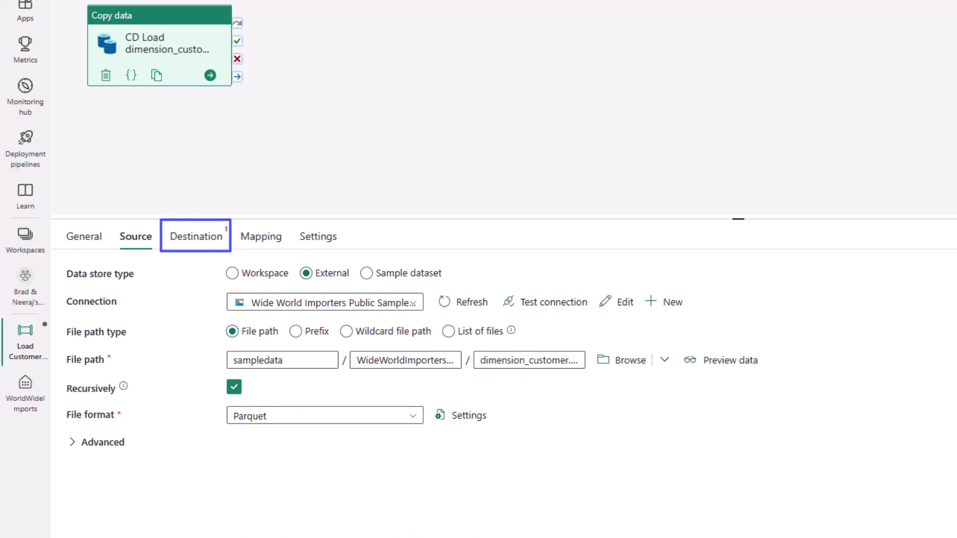
Set the copy destination to the WorldWideImports data warehouse
left_click(182, 239)
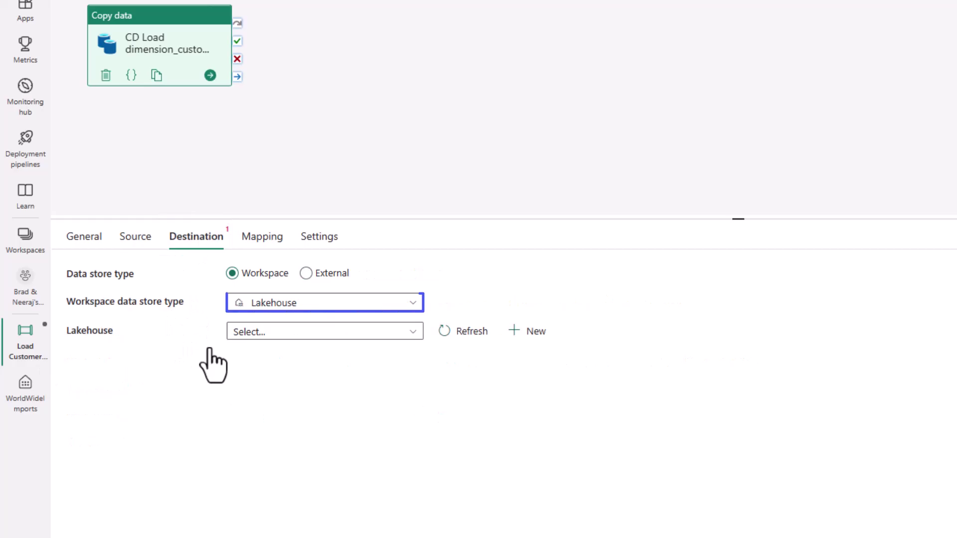
left_click(295, 302)
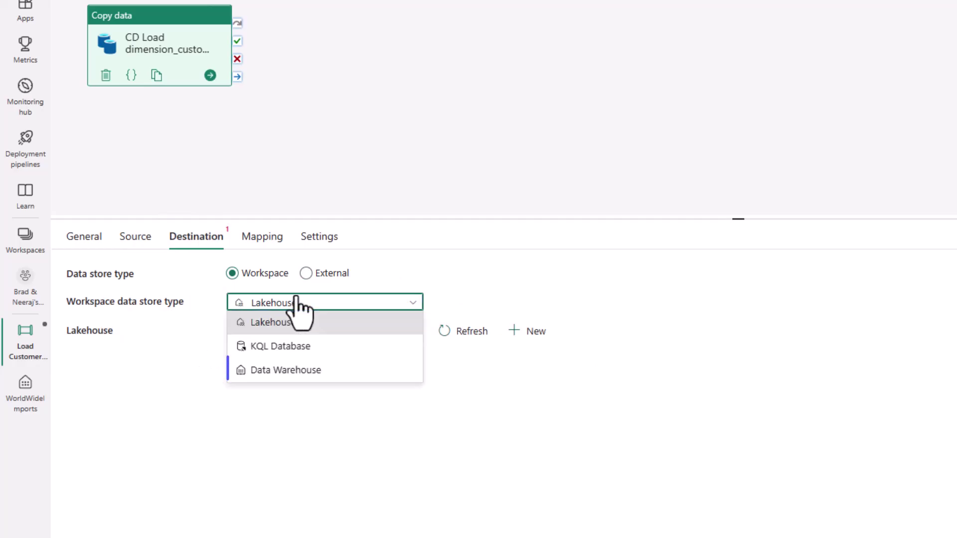
left_click(351, 375)
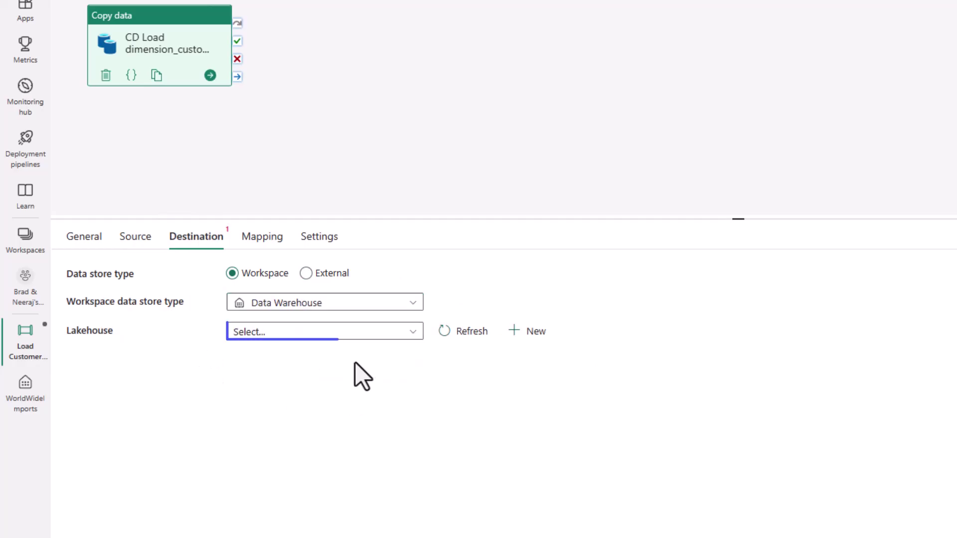
left_click(384, 333)
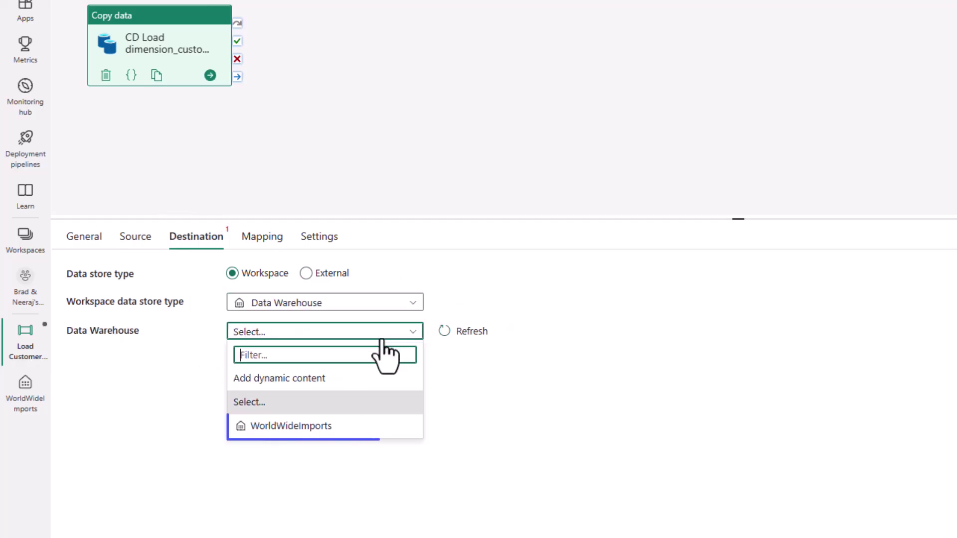
left_click(312, 428)
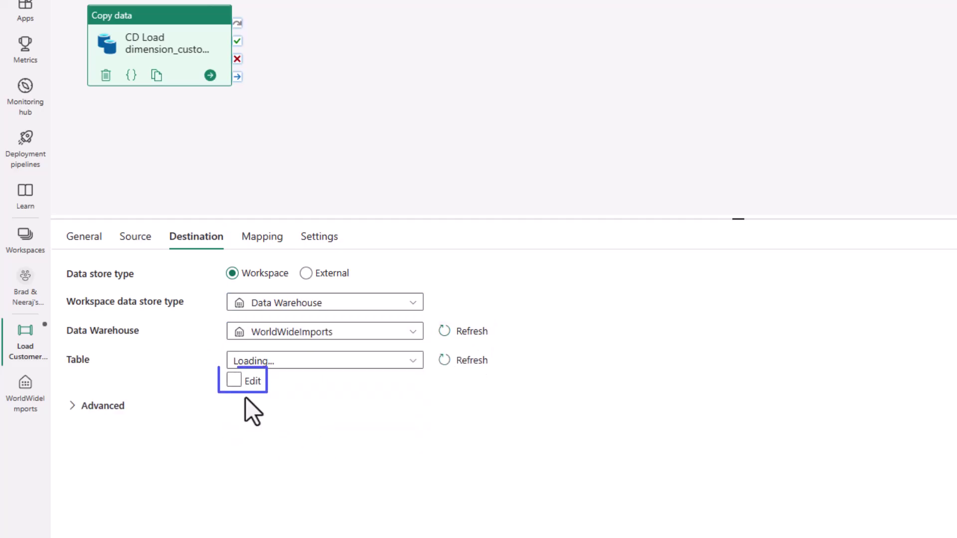
Name the destination table dbo.dimension_customer and select Auto create table
left_click(237, 384)
left_click(304, 363)
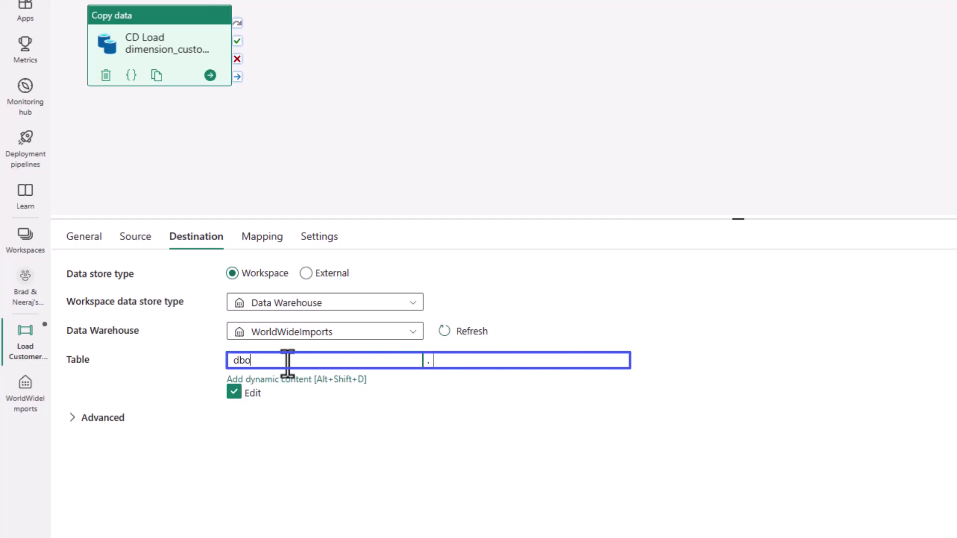
key("Tab")
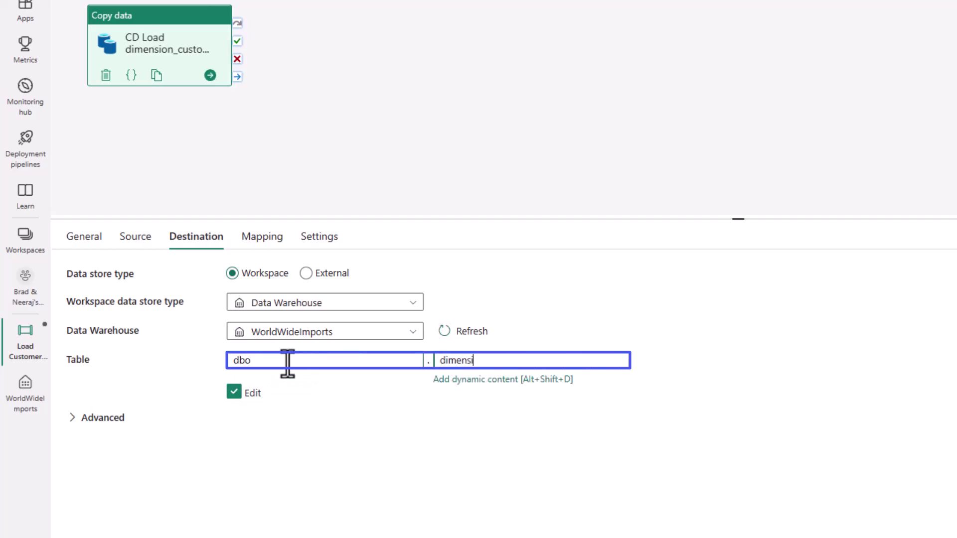
type("dimension_customer")
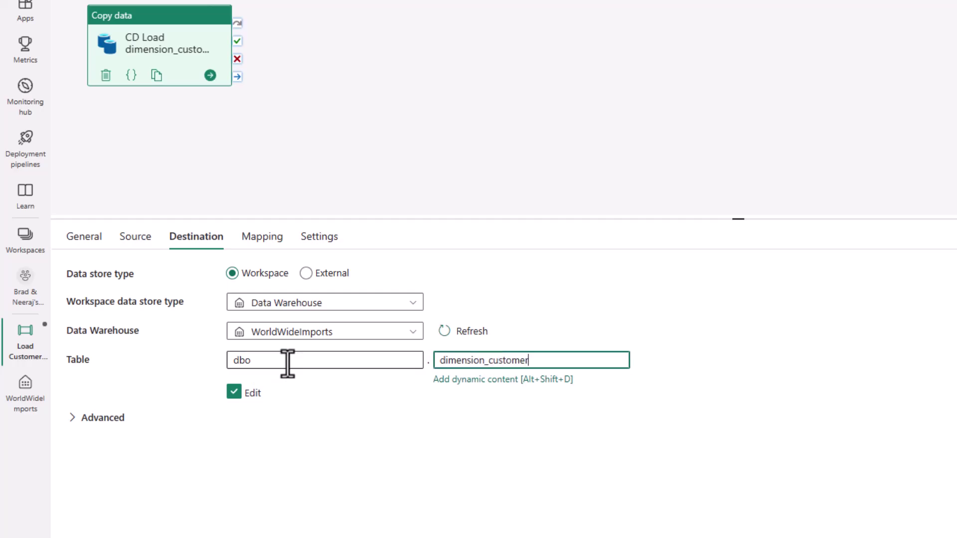
left_click(95, 418)
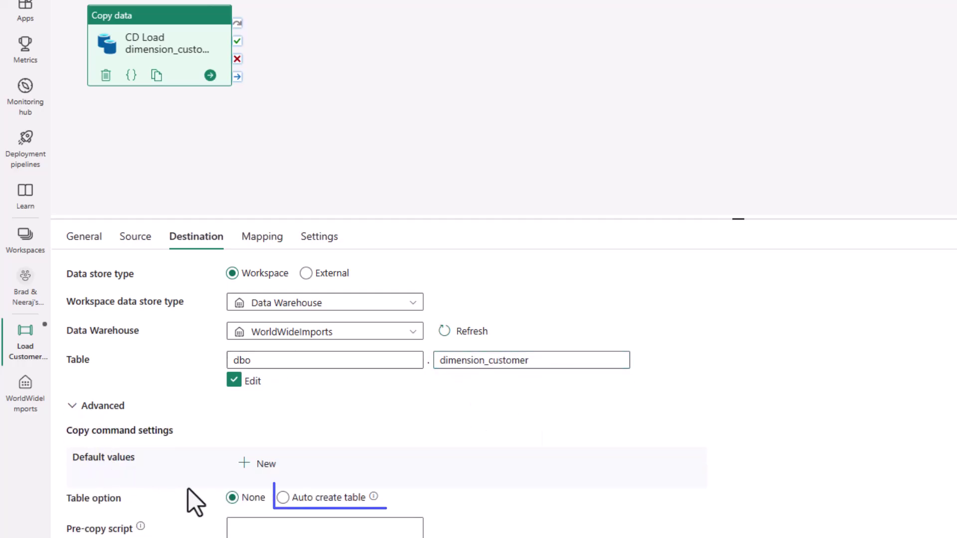
left_click(299, 497)
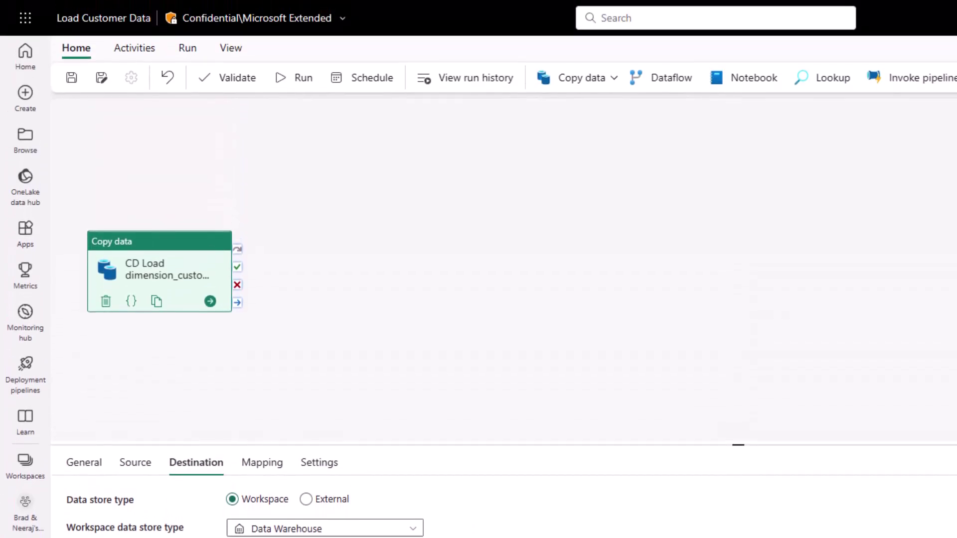
Save and run Load Customer Data; the copy activity succeeds in 00:00:31
left_click(299, 77)
left_click(722, 457)
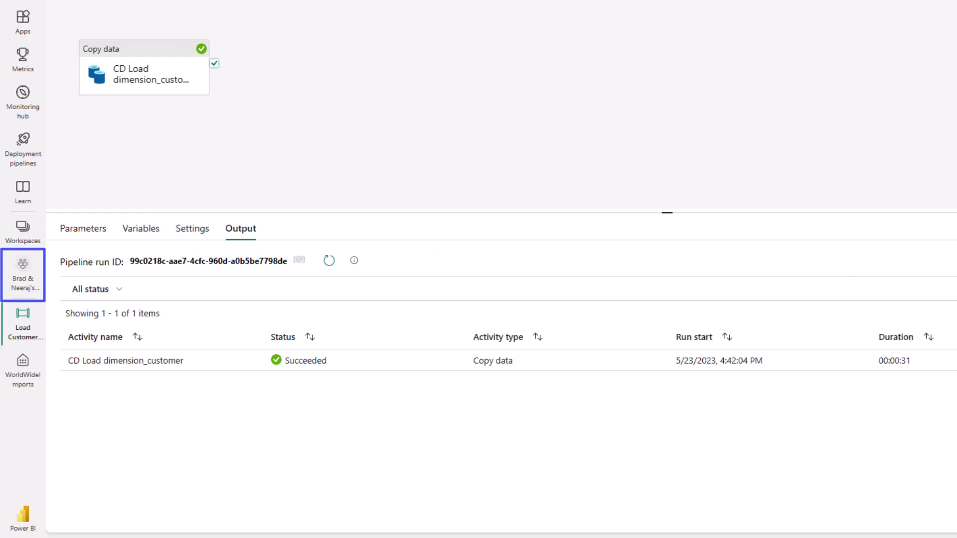
Auto-create a quick summary report on dimension_customer from the WorldWideImports dataset
left_click(24, 270)
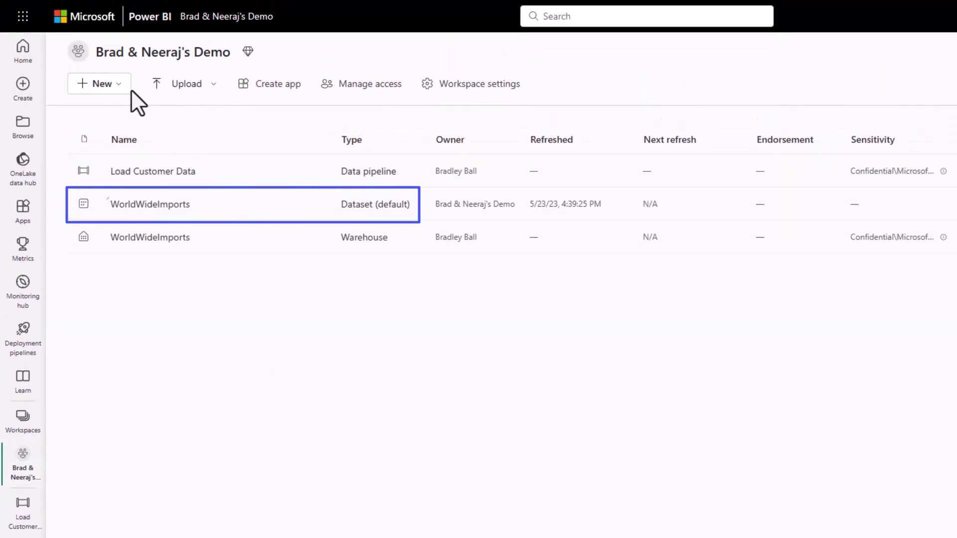
left_click(160, 206)
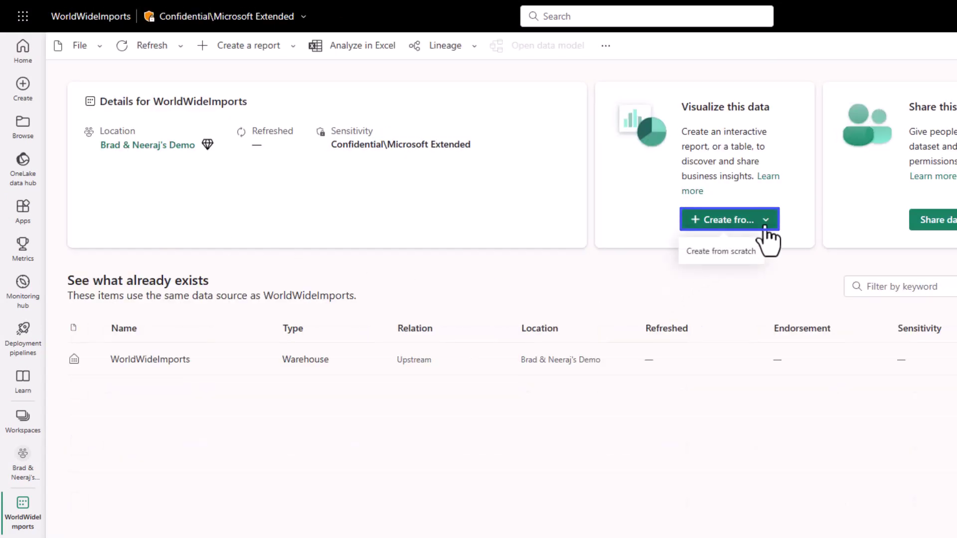
left_click(763, 222)
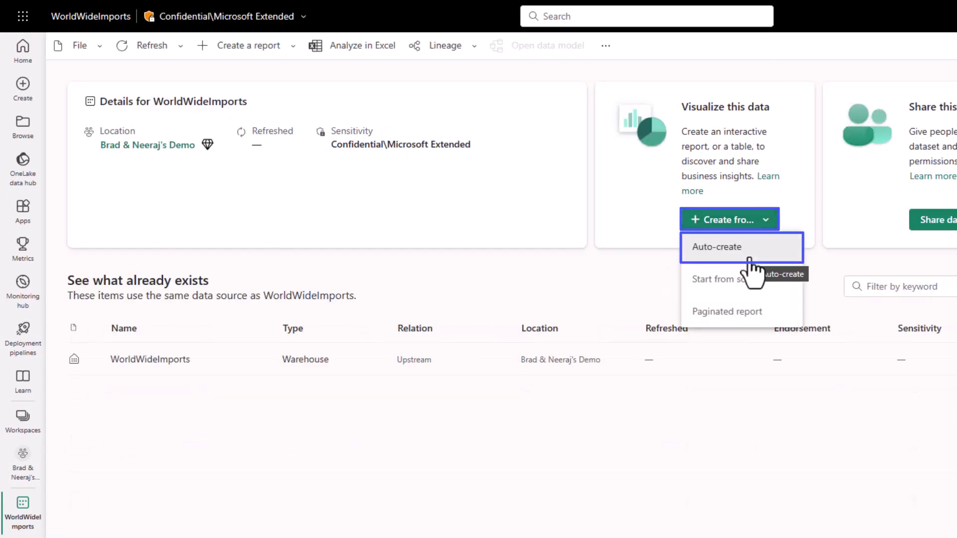
left_click(749, 258)
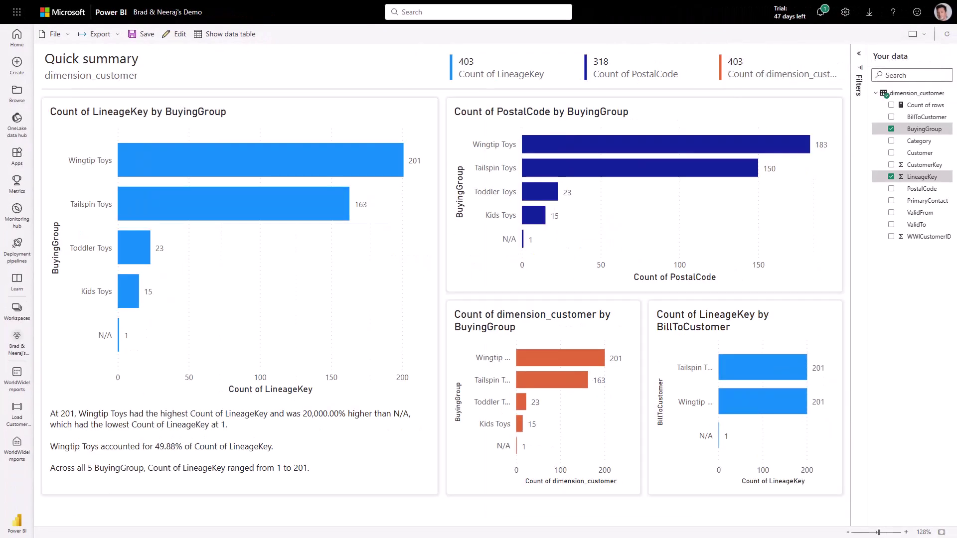
Test the Tailspin Toys cross-filter, clear it, then save the report as 'Customer Quick Summary'
left_click(229, 205)
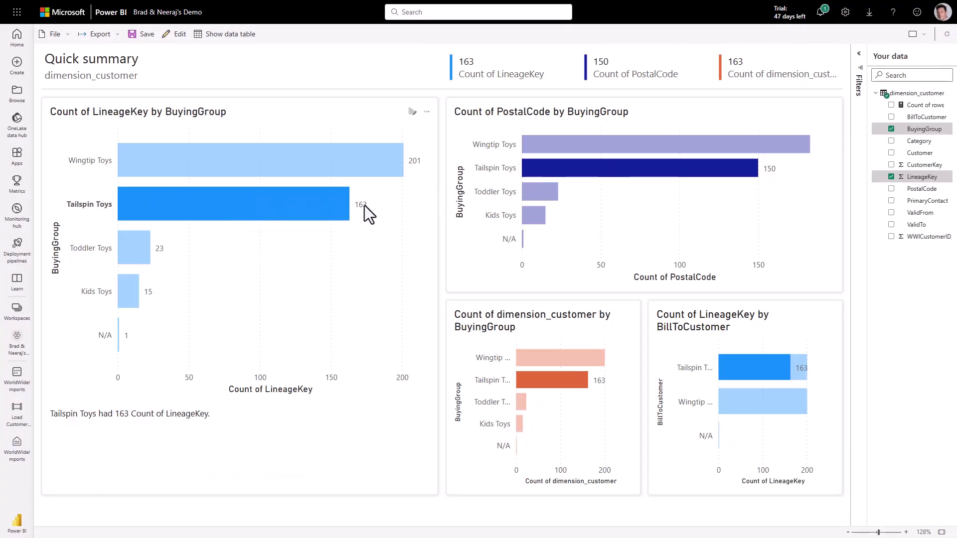
left_click(328, 206)
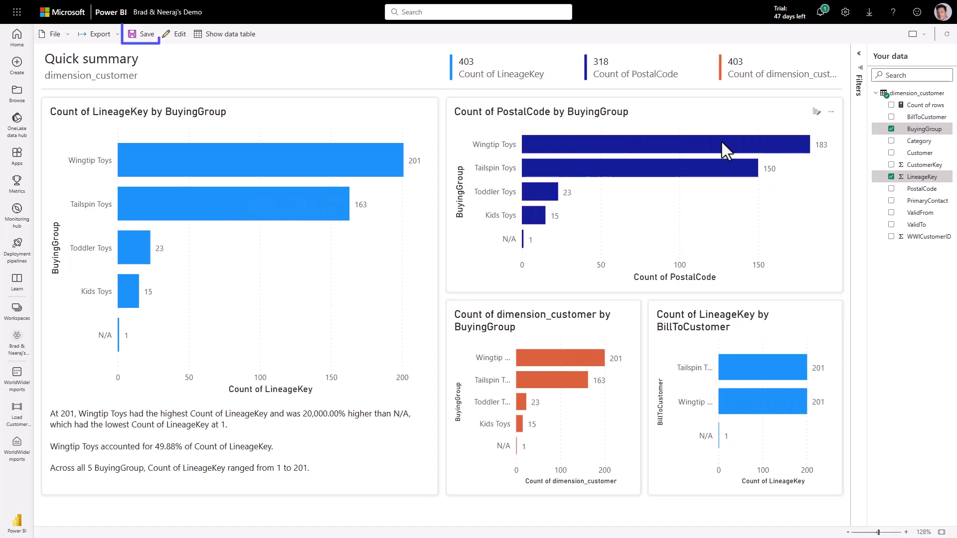
left_click(141, 34)
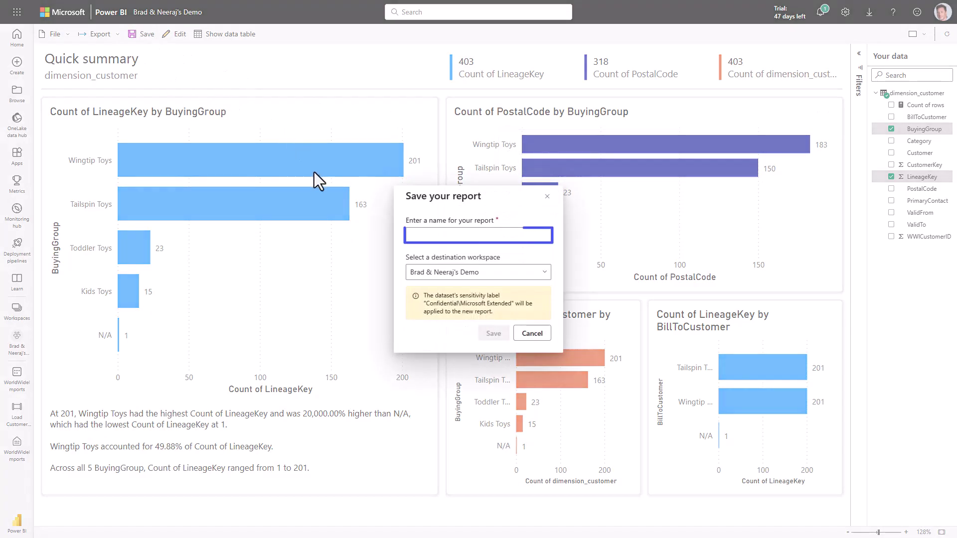
type("Cus")
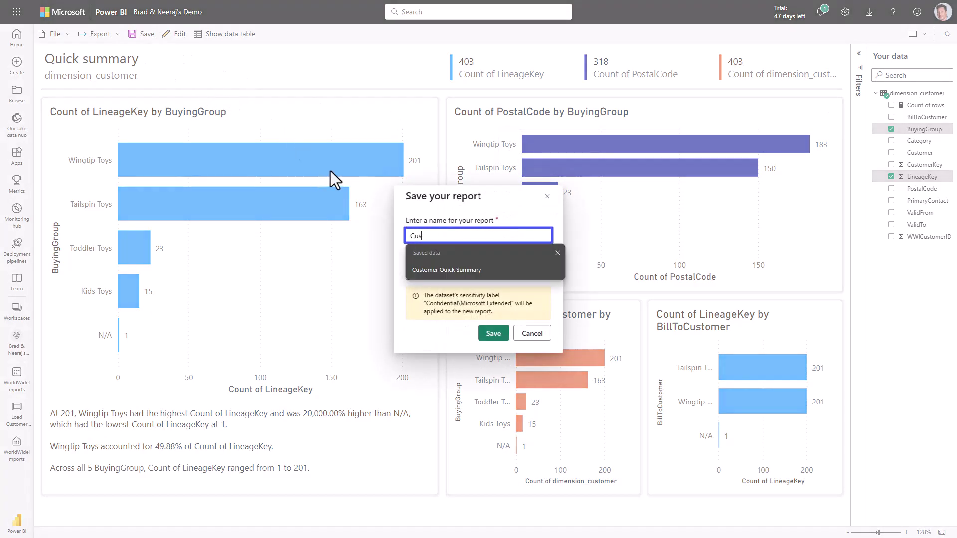
type("tomer Quick Summary")
key("Return")
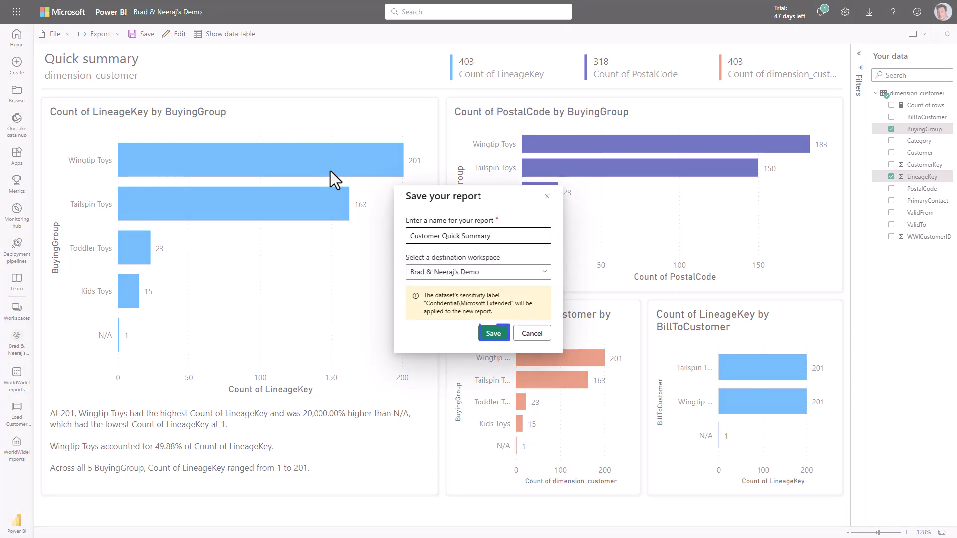
left_click(491, 334)
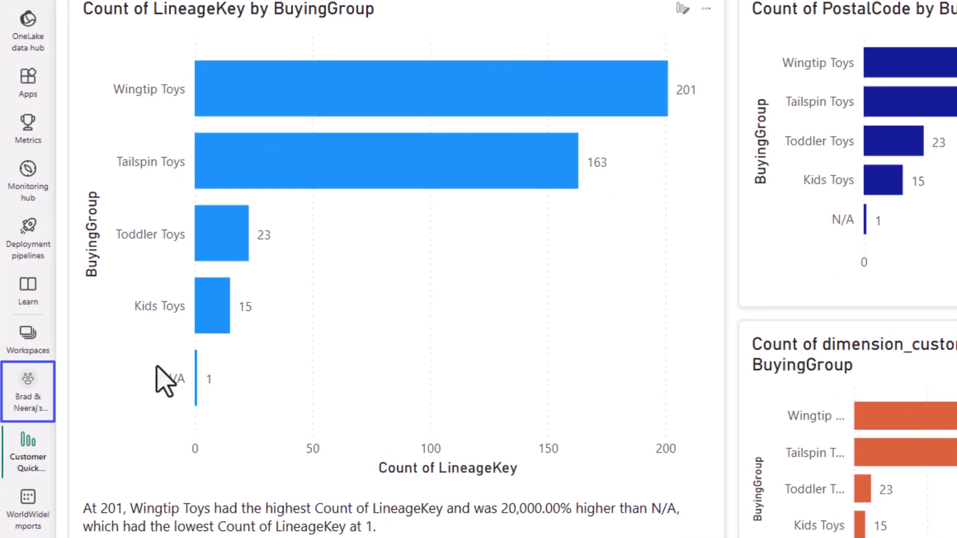
Return to the demo workspace list, where Customer Quick Summary appears beside the pipeline, dataset and warehouse
left_click(35, 394)
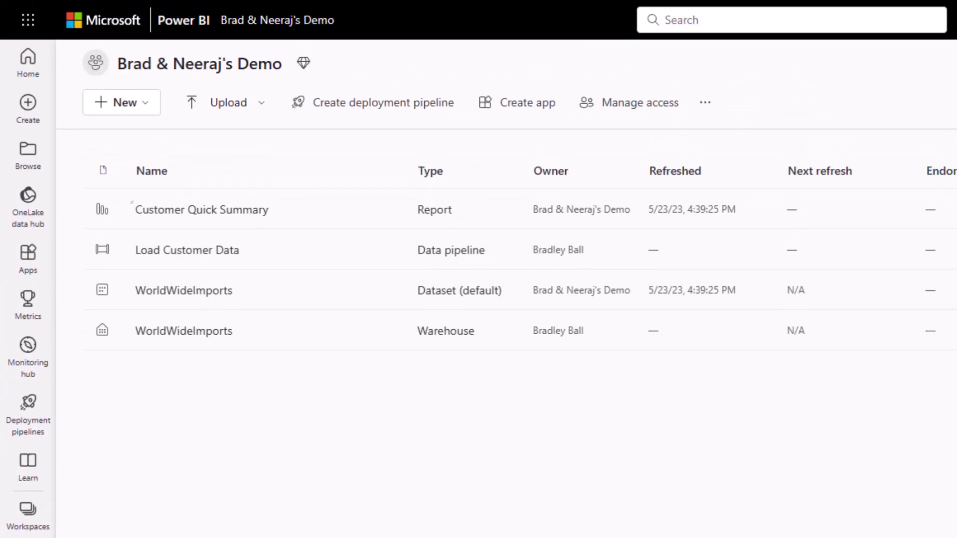